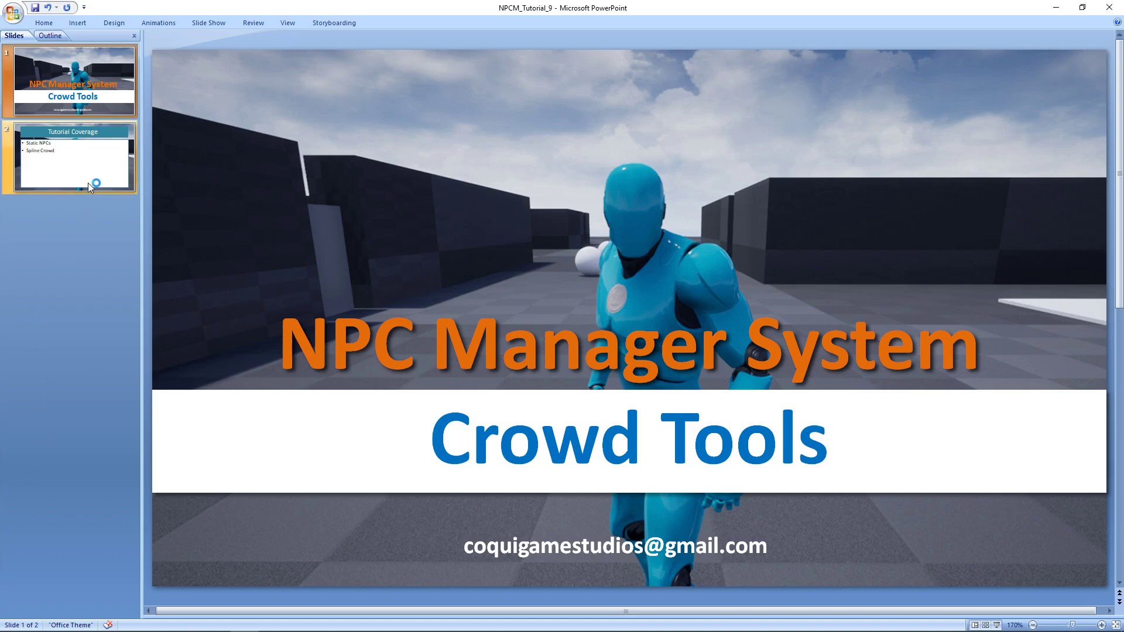
- Show the Tutorial Coverage slide, and switch to the Unreal Editor
left_click(87, 182)
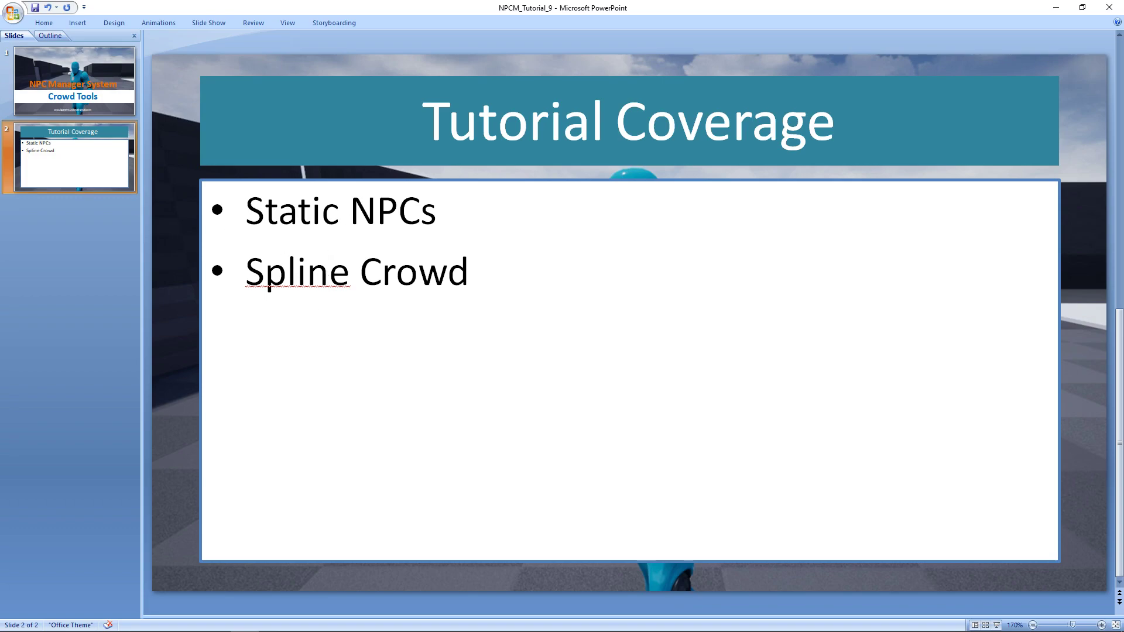
key("alt+Tab")
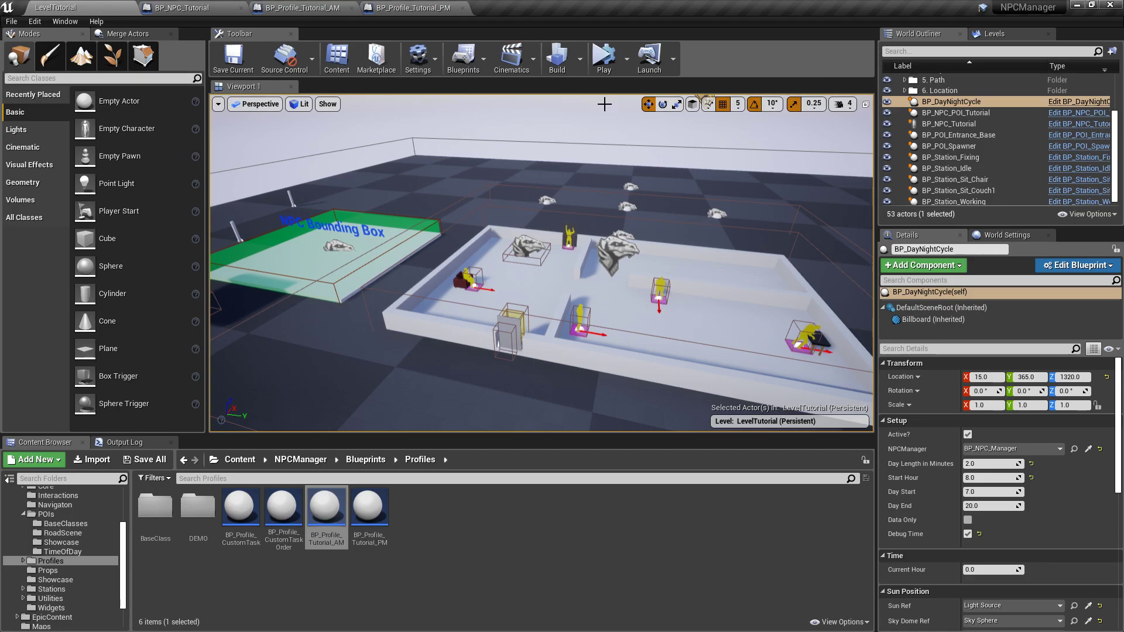
- Close the BP_Profile_Tutorial_PM and BP_Profile_Tutorial_AM blueprints and return to the LevelTutorial level
left_click(437, 11)
left_click(462, 8)
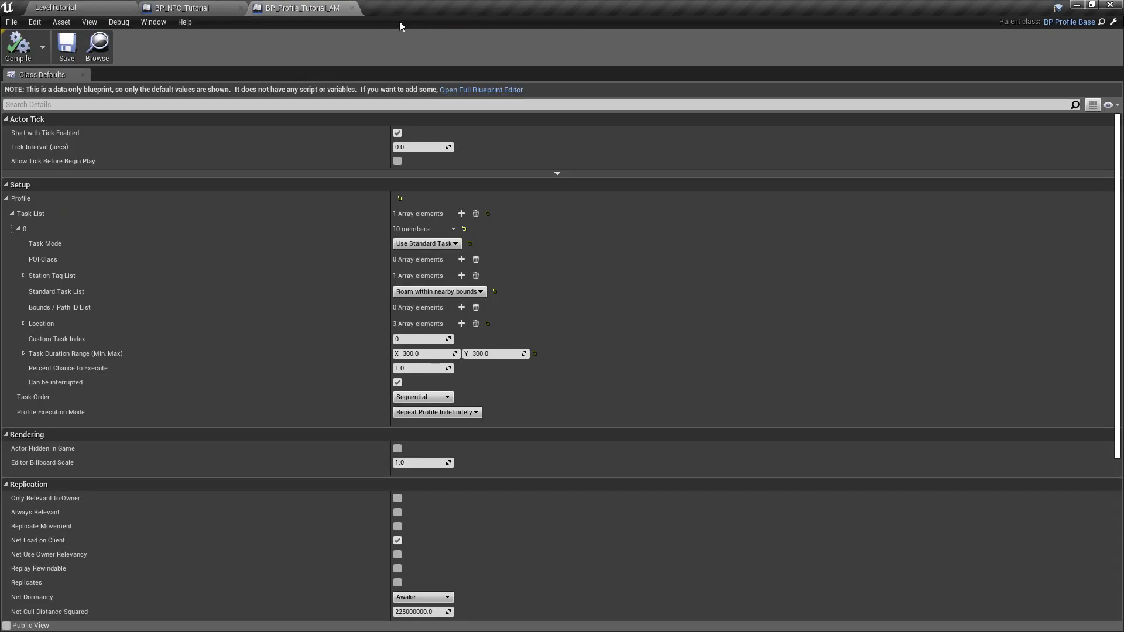
left_click(351, 7)
left_click(117, 7)
- Deactivate the Comp_NPC_Controller component of the BP_NPC_Tutorial character standing beside the NPC bounding box
right_click_drag(691, 236, 518, 259)
key("w")
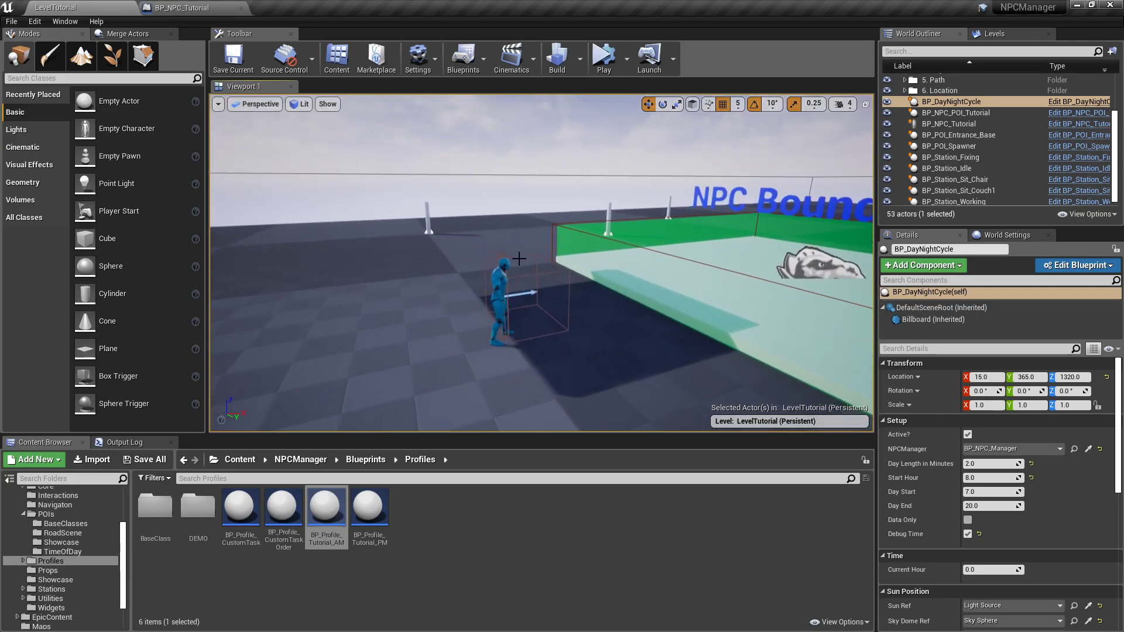
left_click(499, 271)
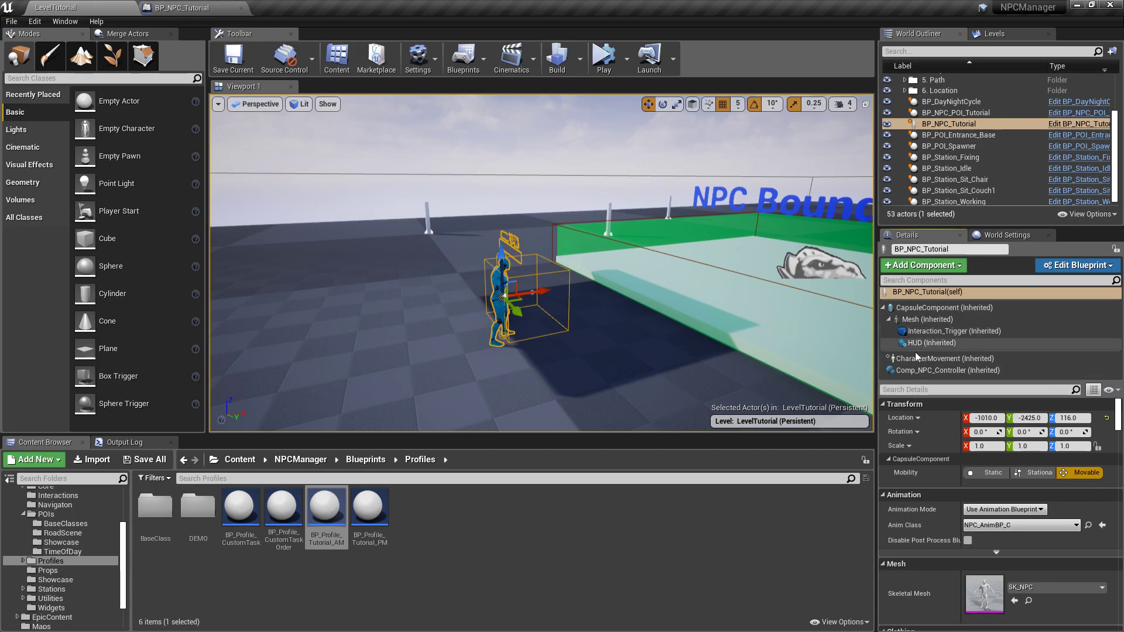
left_click(919, 371)
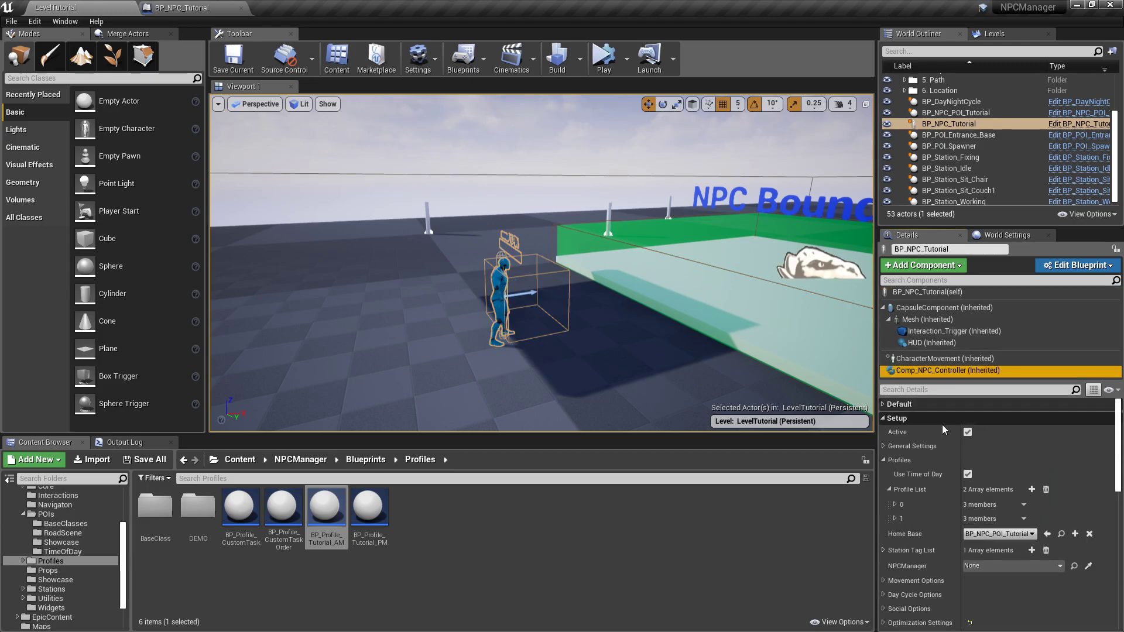
left_click(967, 432)
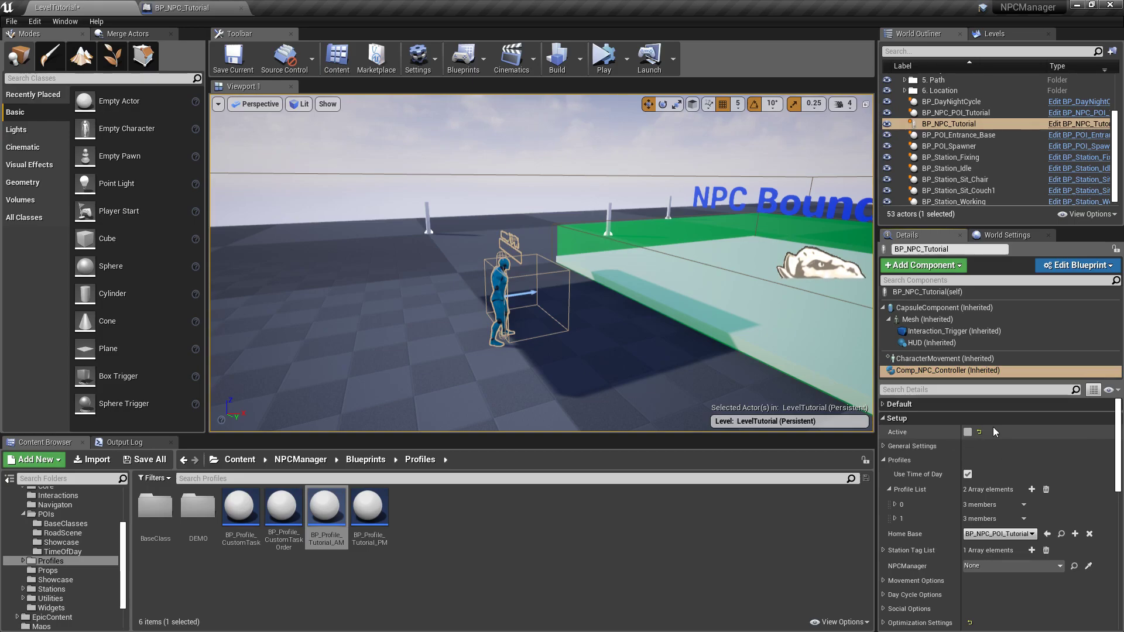
- Deactivate the BP_DayNightCycle actor floating above the building
right_click_drag(621, 173, 825, 135)
left_click(587, 159)
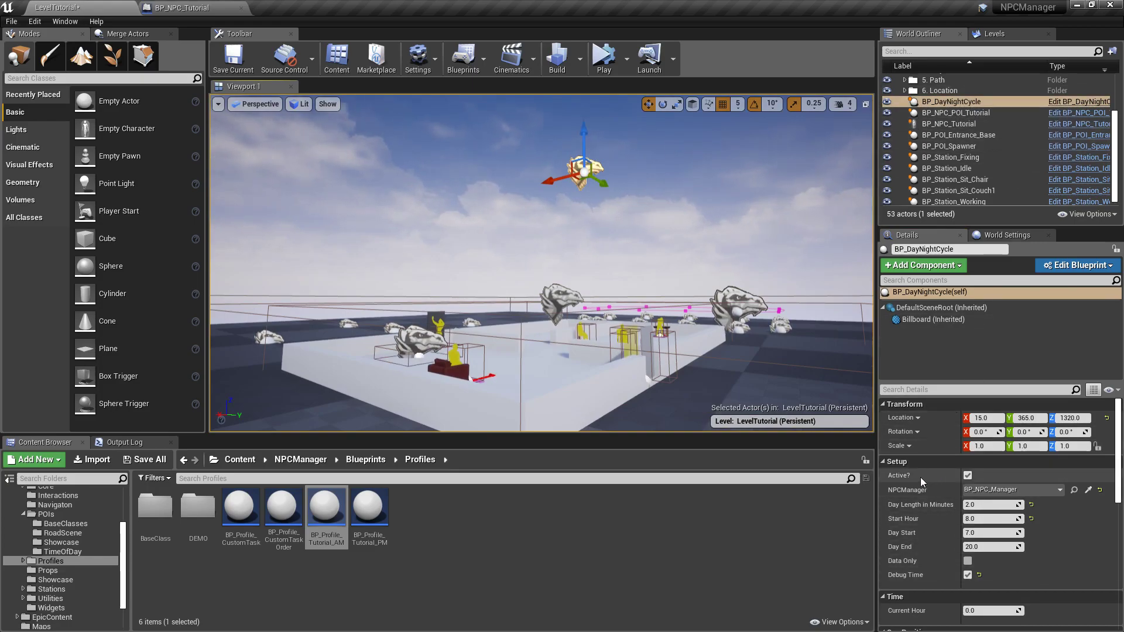
left_click(968, 475)
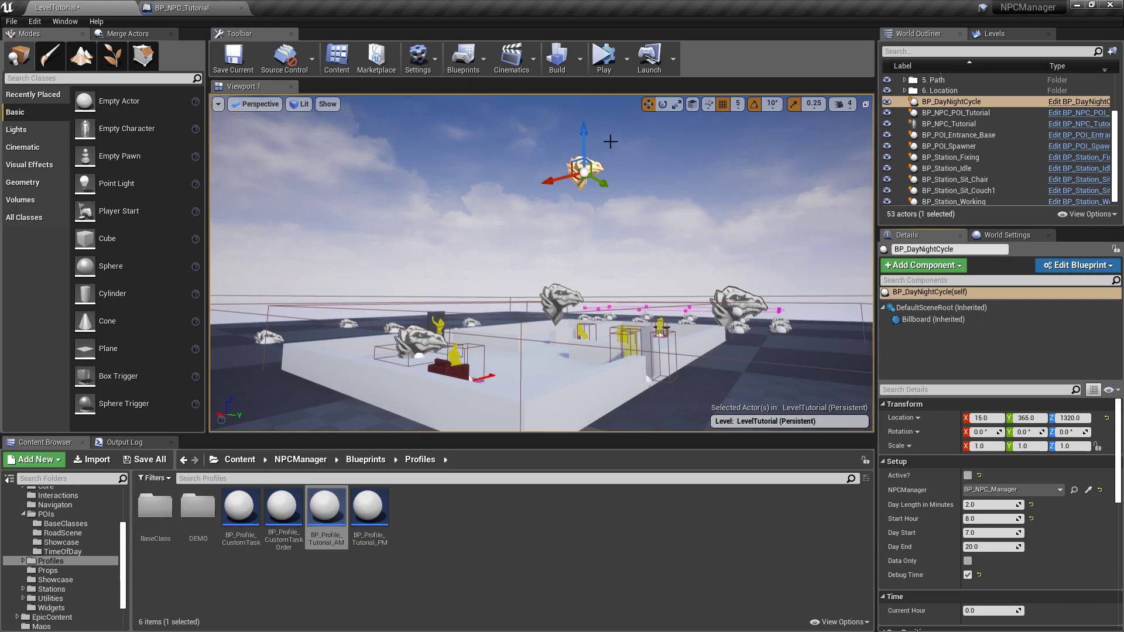
- Simulate the level to check it with the NPC controller and day-night cycle deactivated, and stop the simulation
left_click(604, 57)
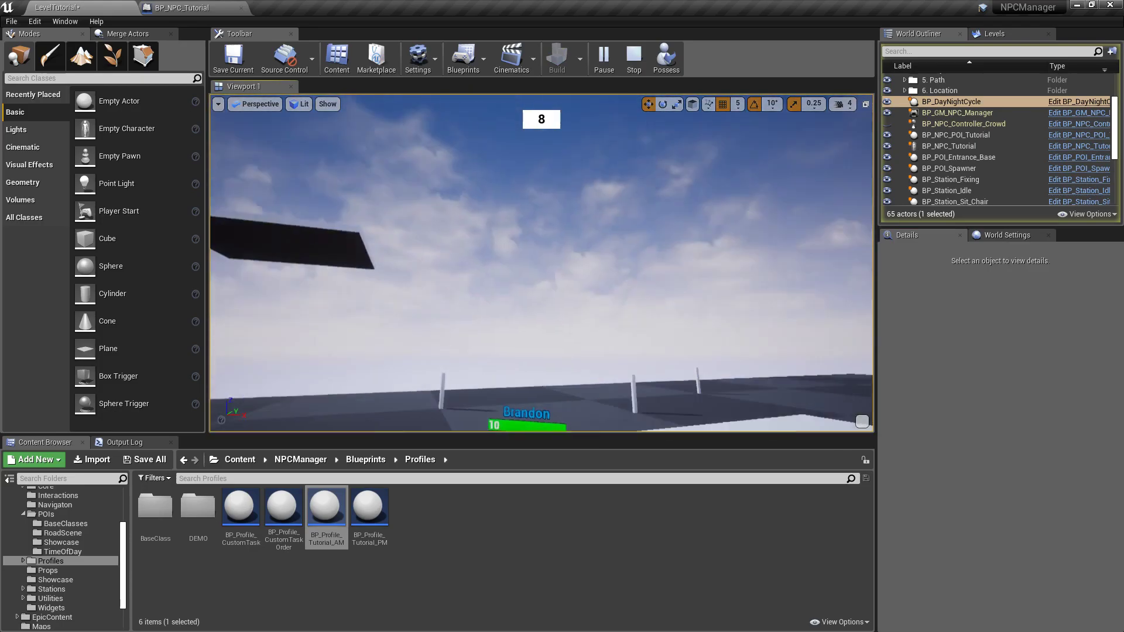
right_click_drag(714, 236, 761, 275)
key("Escape")
- Open the StaticCrowd folder under Blueprints/Characters/NPC/Crowds in the Content Browser
right_click_drag(672, 232, 779, 226)
right_click_drag(541, 263, 500, 346)
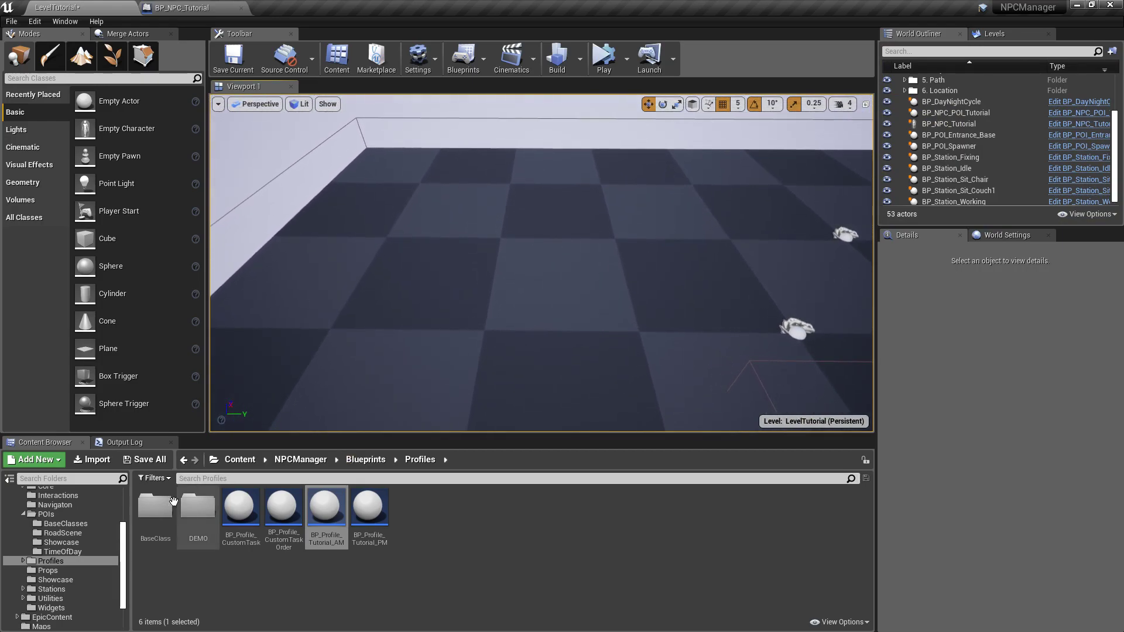
left_click(349, 462)
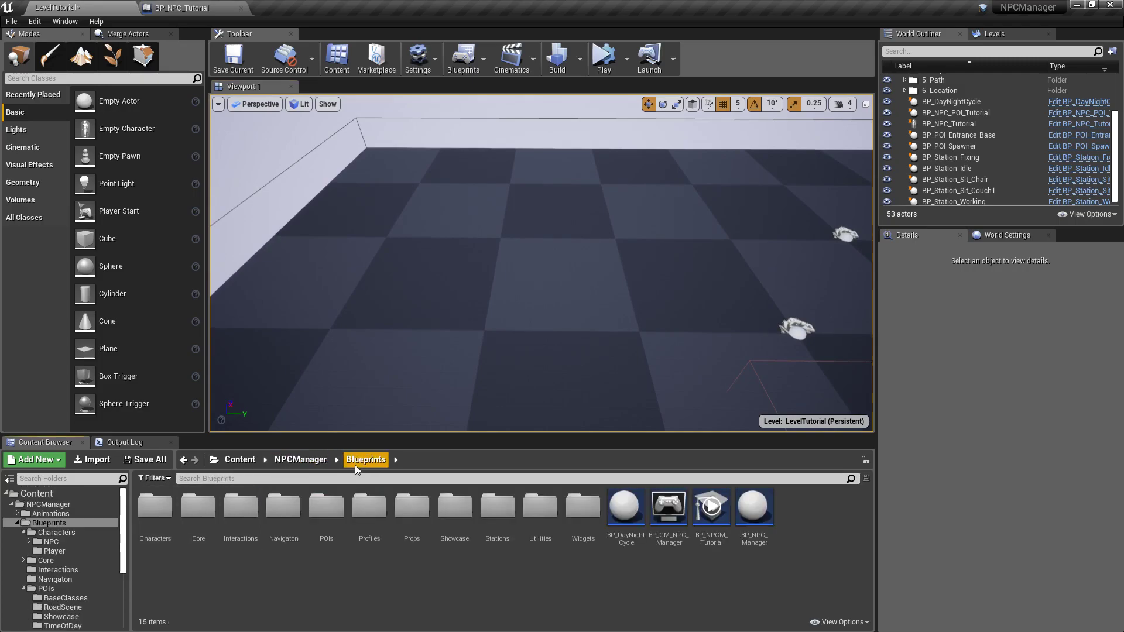
double_click(156, 506)
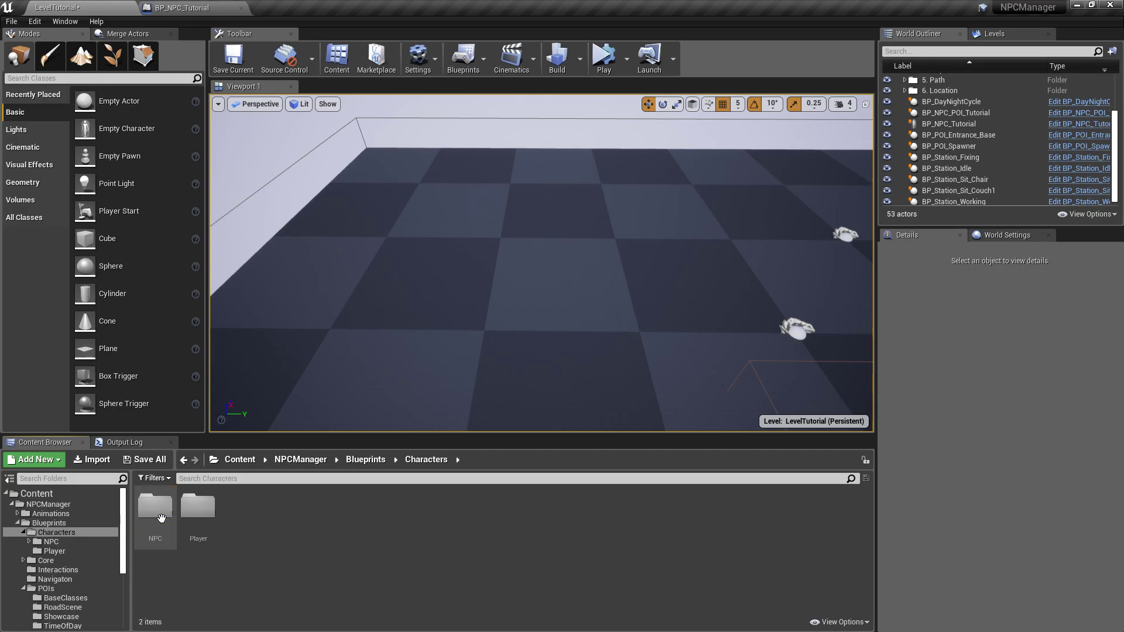
double_click(157, 507)
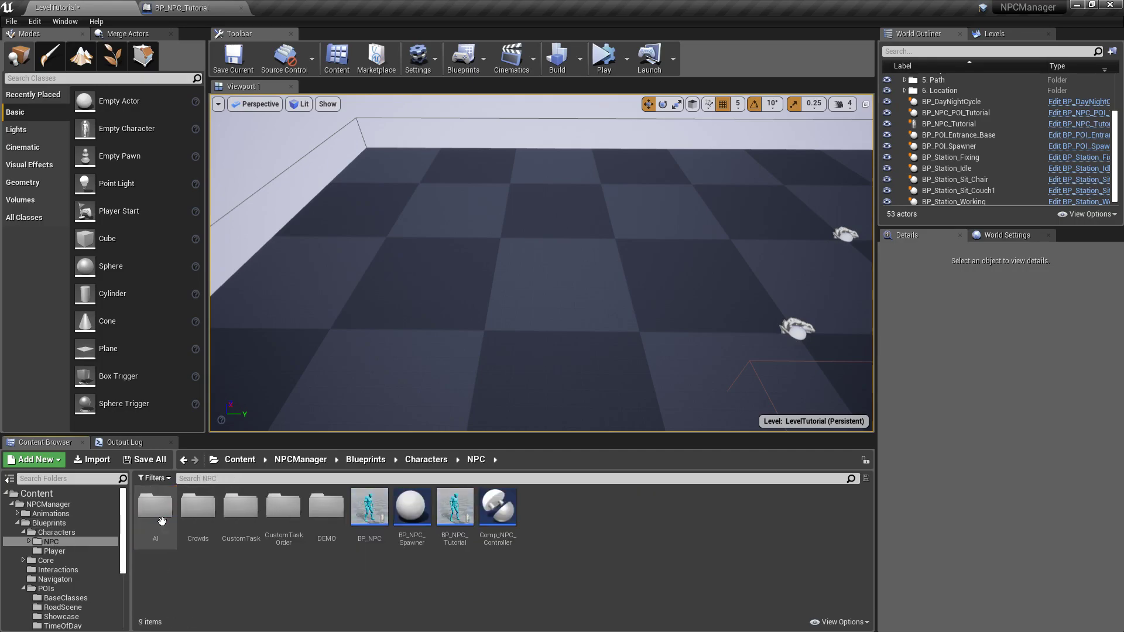
mouse_move(452, 514)
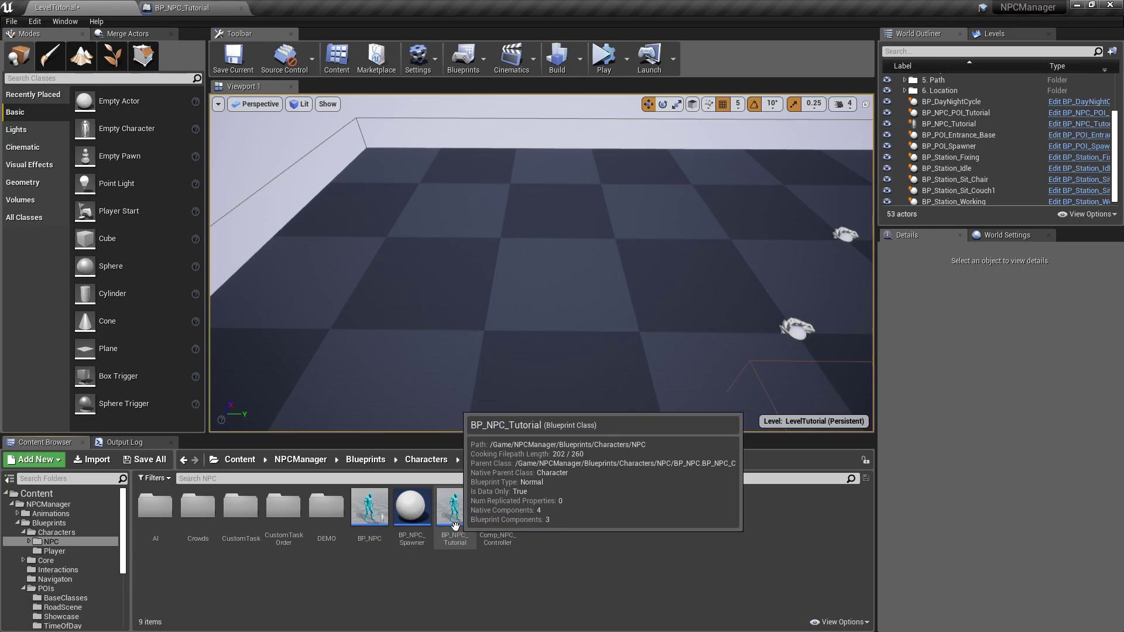
double_click(212, 512)
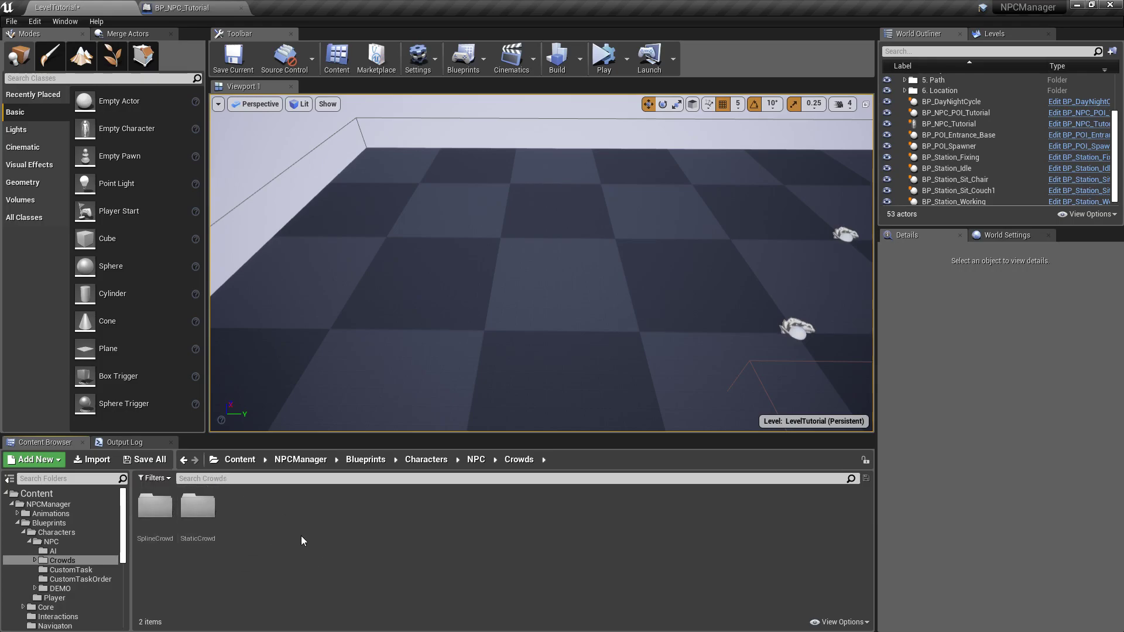
double_click(202, 507)
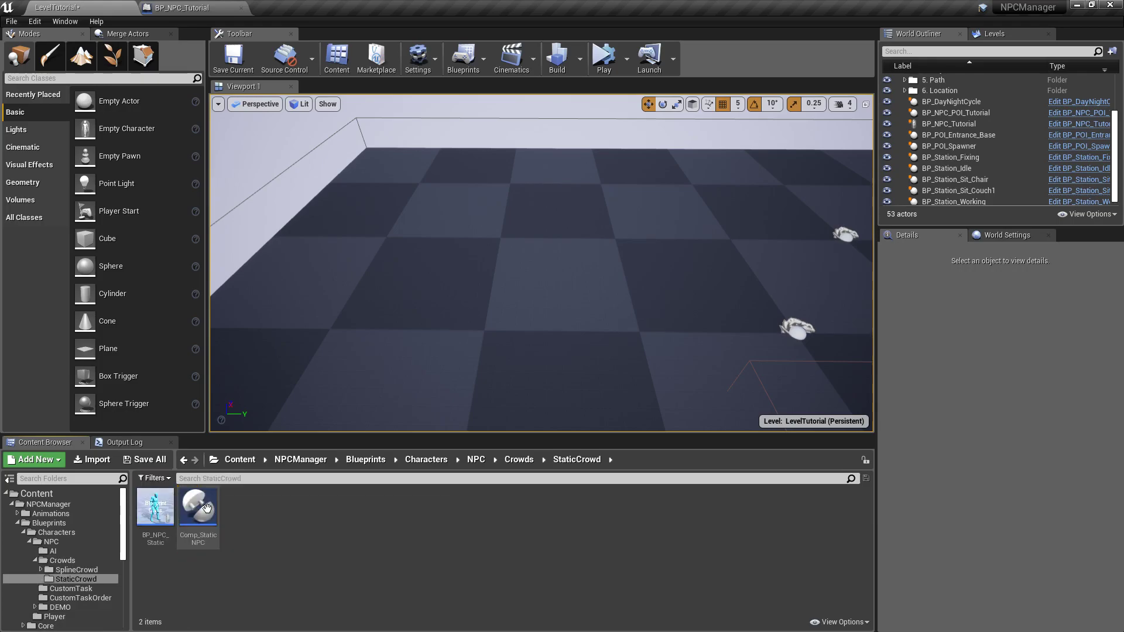
- Place a BP_NPC_Static character on the empty floor area and rotate it 180° about the vertical axis
right_click_drag(381, 274, 381, 240)
key("w")
left_click_drag(155, 506, 310, 275)
key("e")
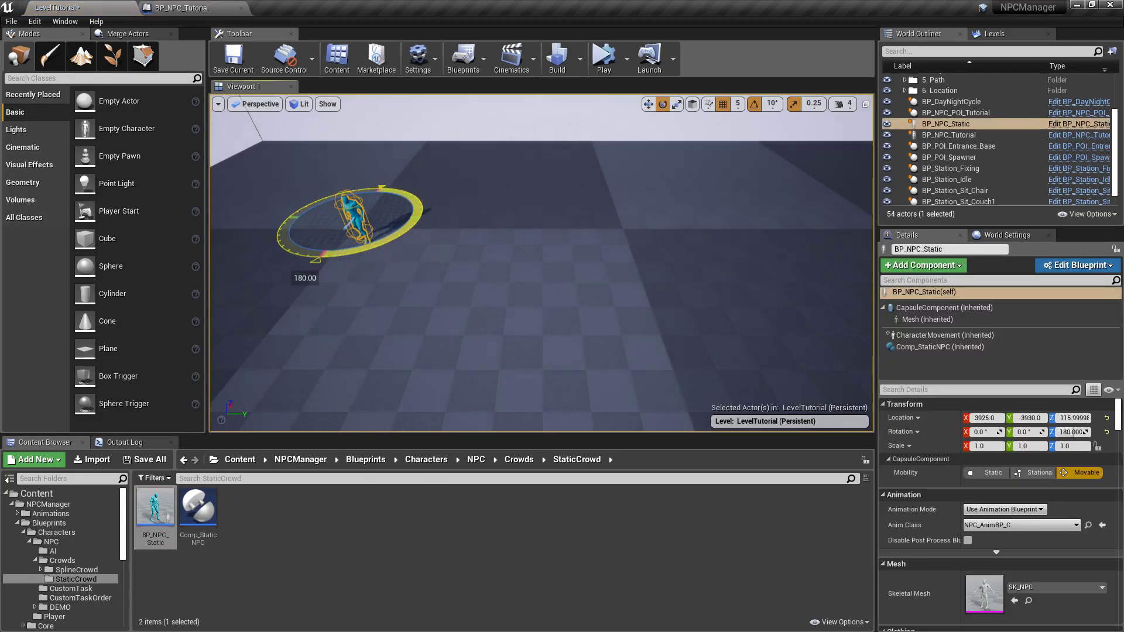
key("w")
- Focus on the placed static NPC and simulate the level to watch its animation, stopping the simulation when done
key("f")
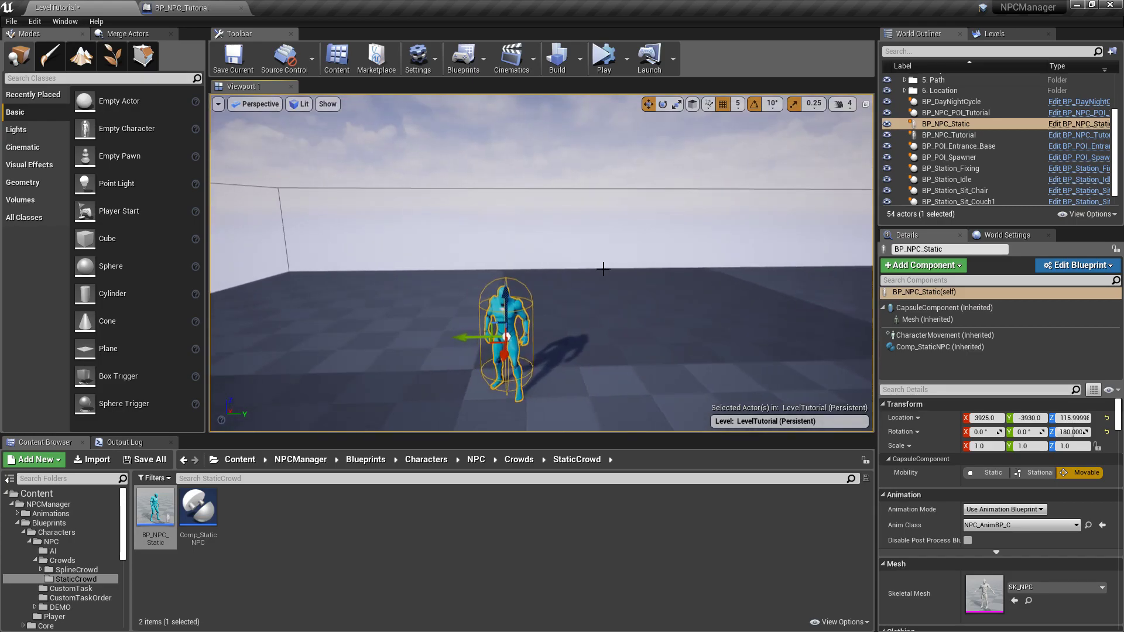
left_click(603, 56)
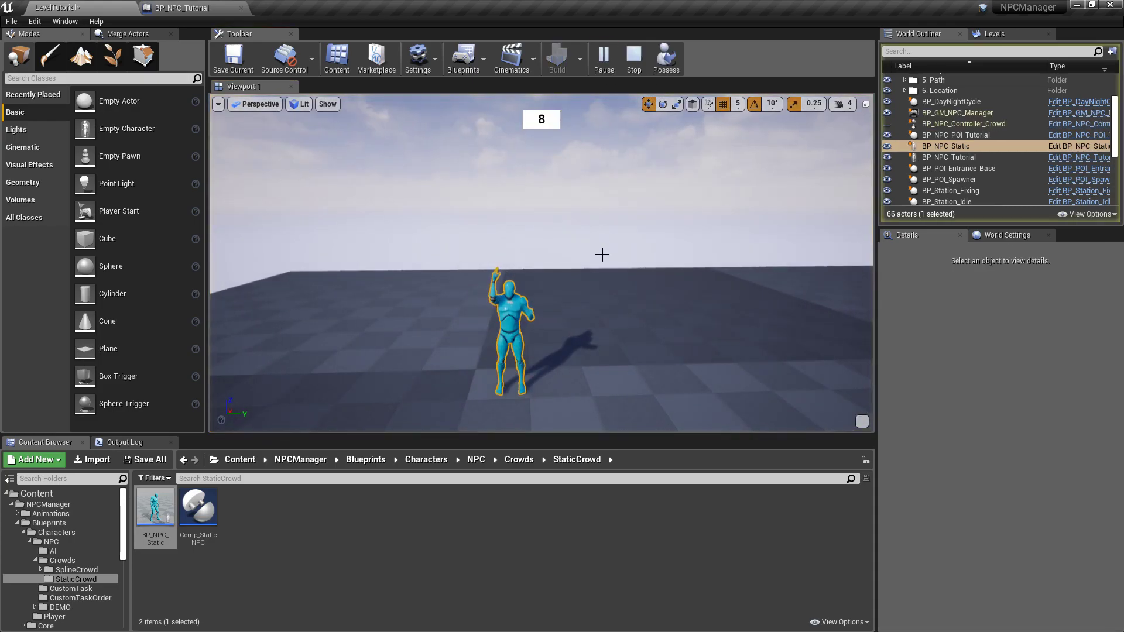
left_click(633, 56)
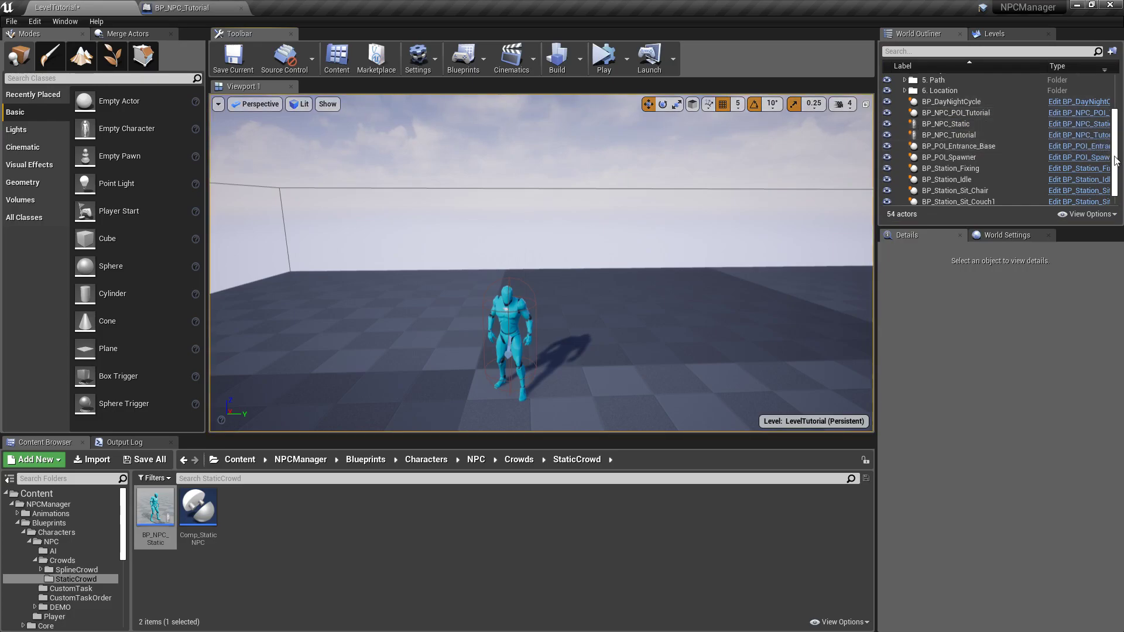
- Disable Use Time Dilation on the BP_NPC_Manager actor in the 0. Scene folder
left_click_drag(1113, 159, 1113, 95)
left_click(905, 90)
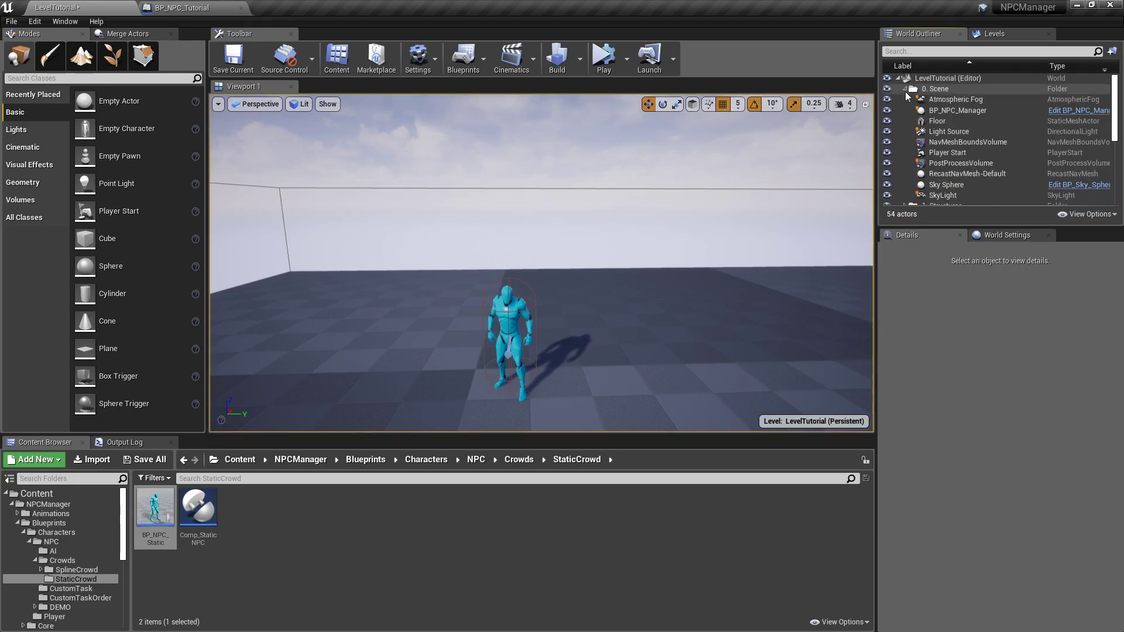
left_click(943, 110)
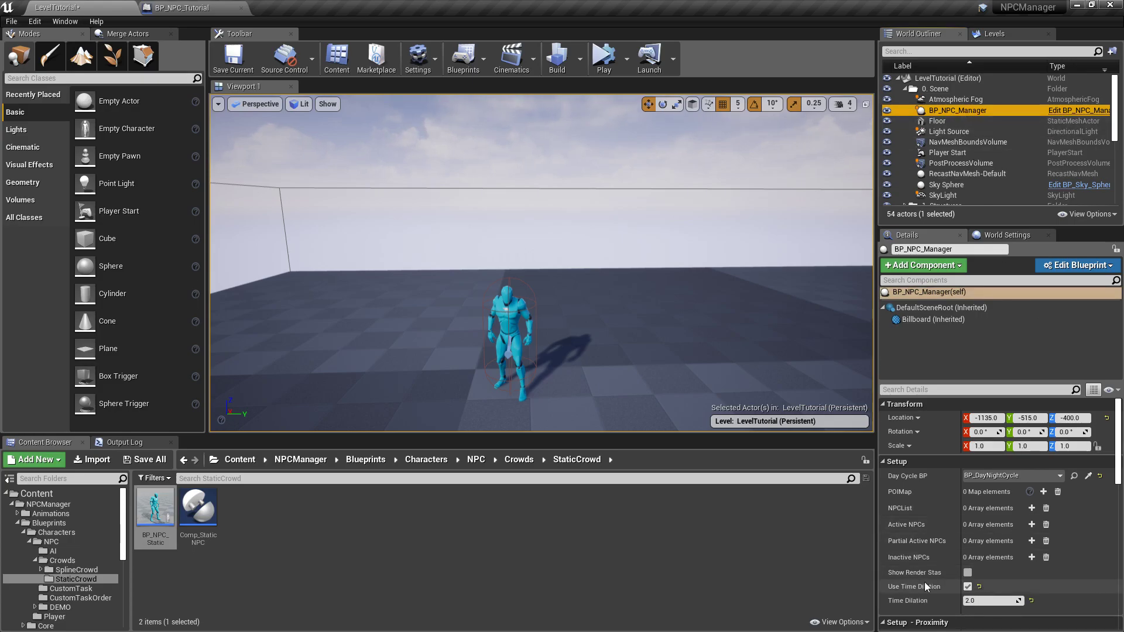
left_click(968, 588)
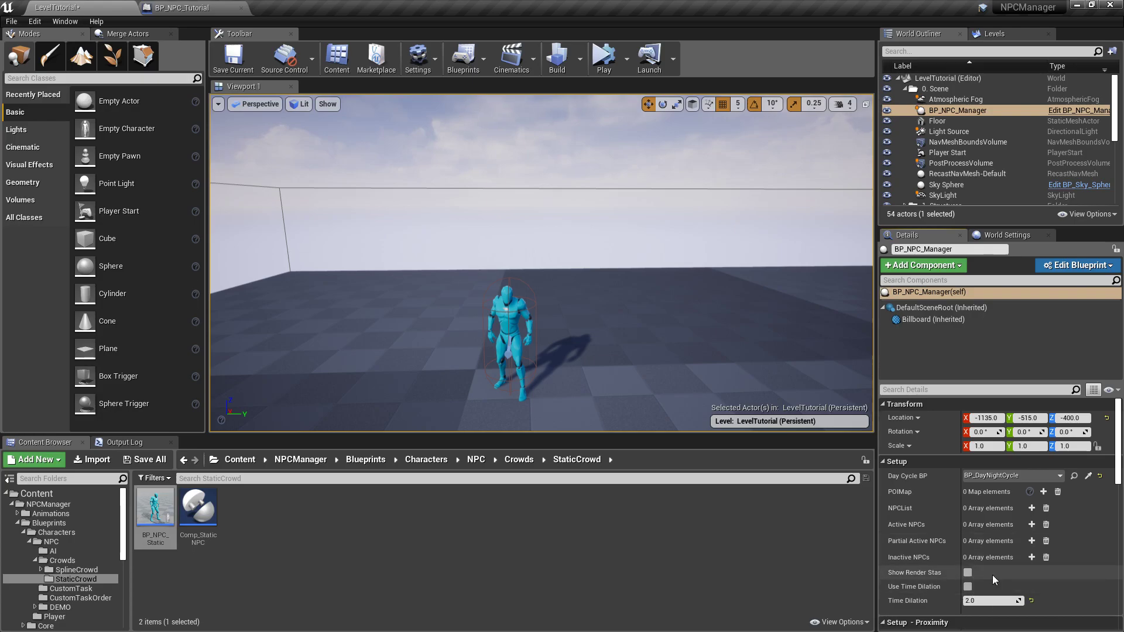
- Simulate the level again to watch the static NPC's animation up close, and stop the simulation
left_click(604, 57)
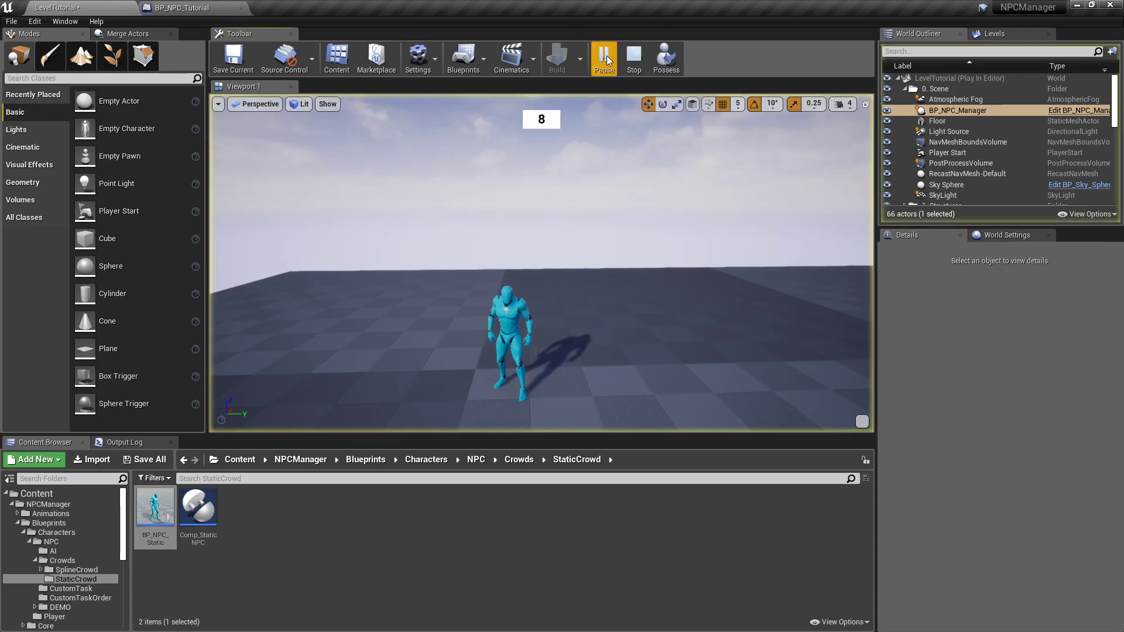
right_click_drag(582, 251, 574, 205)
key("q")
key("w")
key("s")
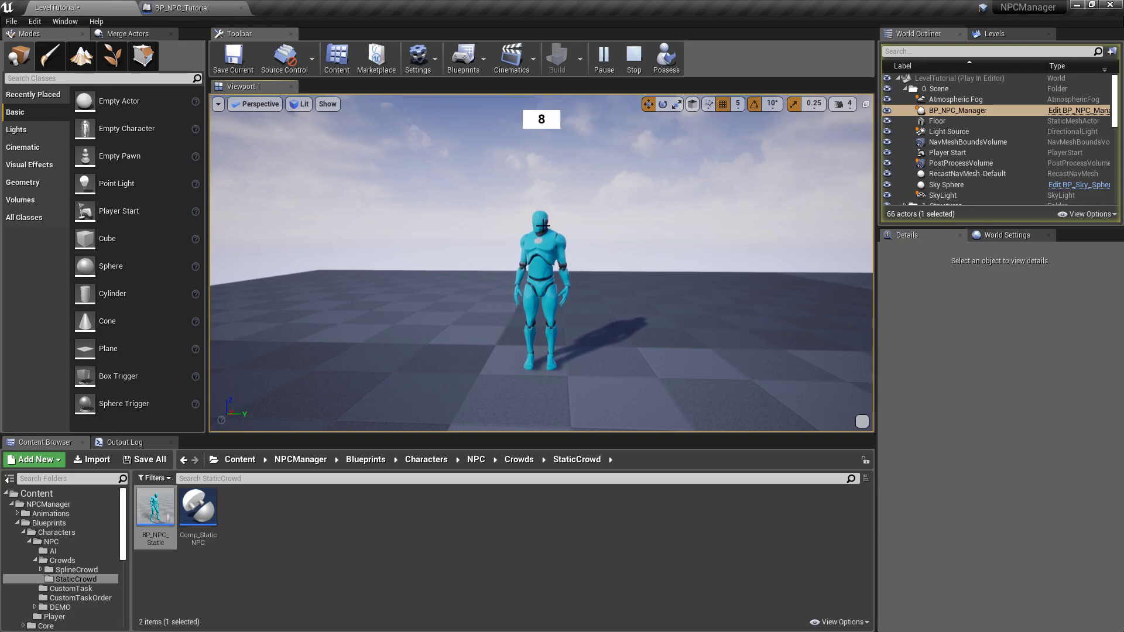
left_click(632, 58)
- Examine the loop clips in the Animation List entries of the BP_NPC_Static character's Comp_StaticNPC component
left_click(541, 239)
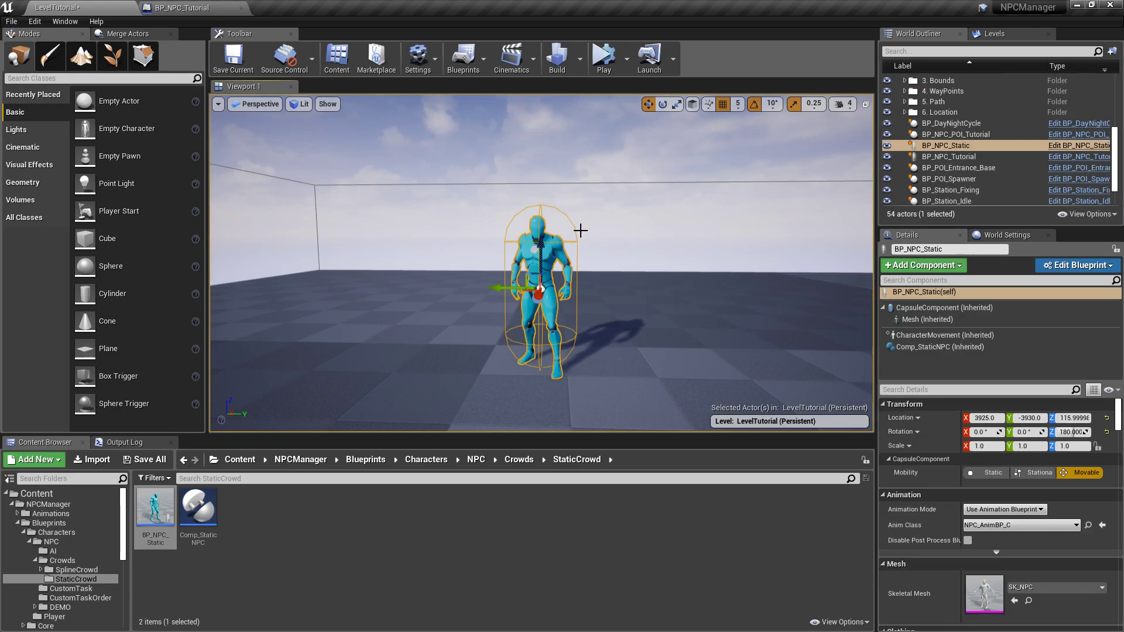
left_click(939, 347)
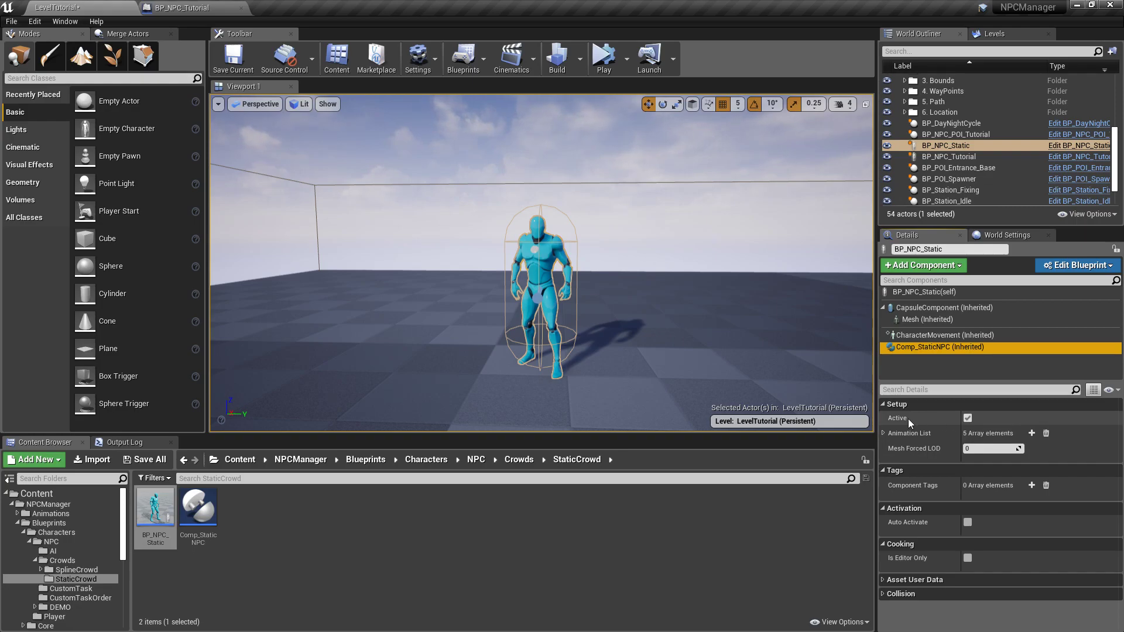
left_click(883, 433)
left_click(890, 448)
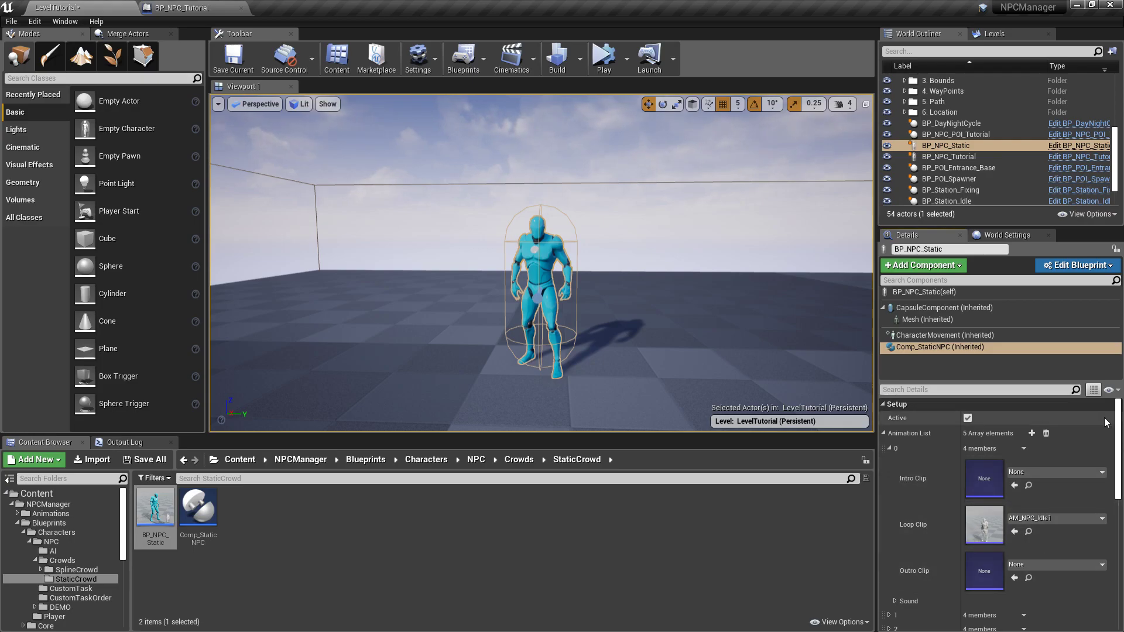
scroll(1041, 469, "down", 1)
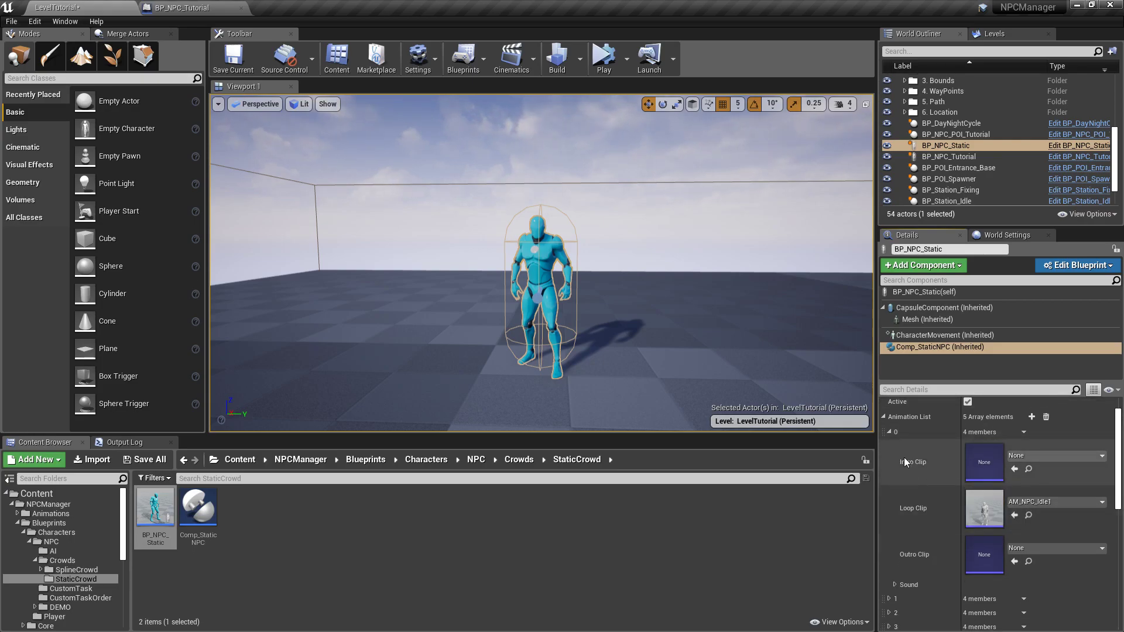
left_click(890, 432)
left_click(889, 446)
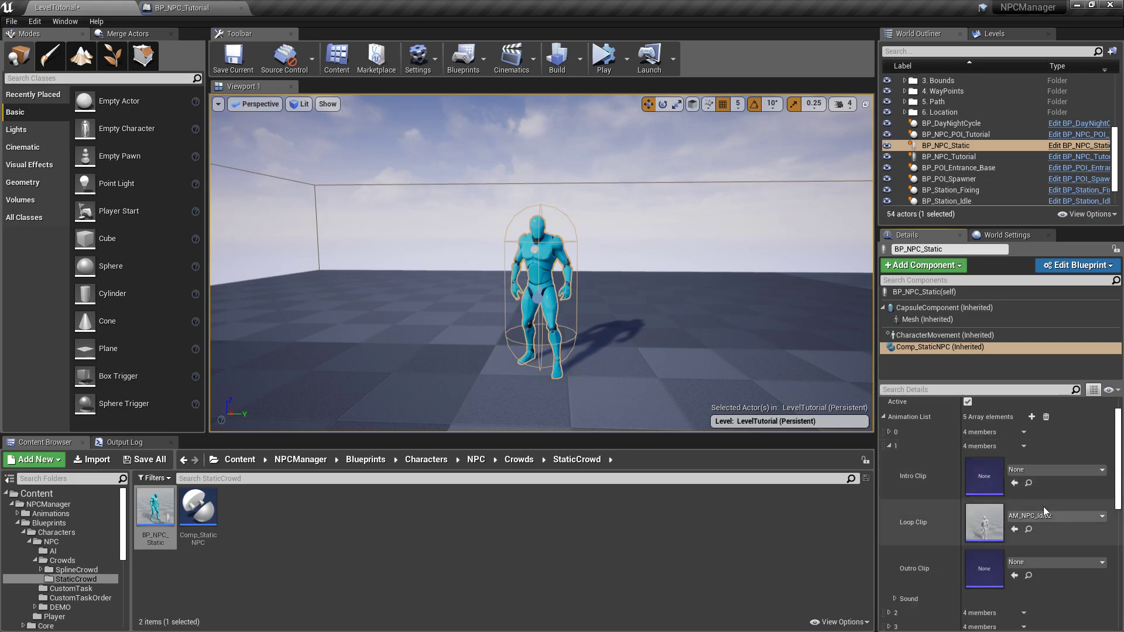
left_click(890, 446)
left_click(889, 474)
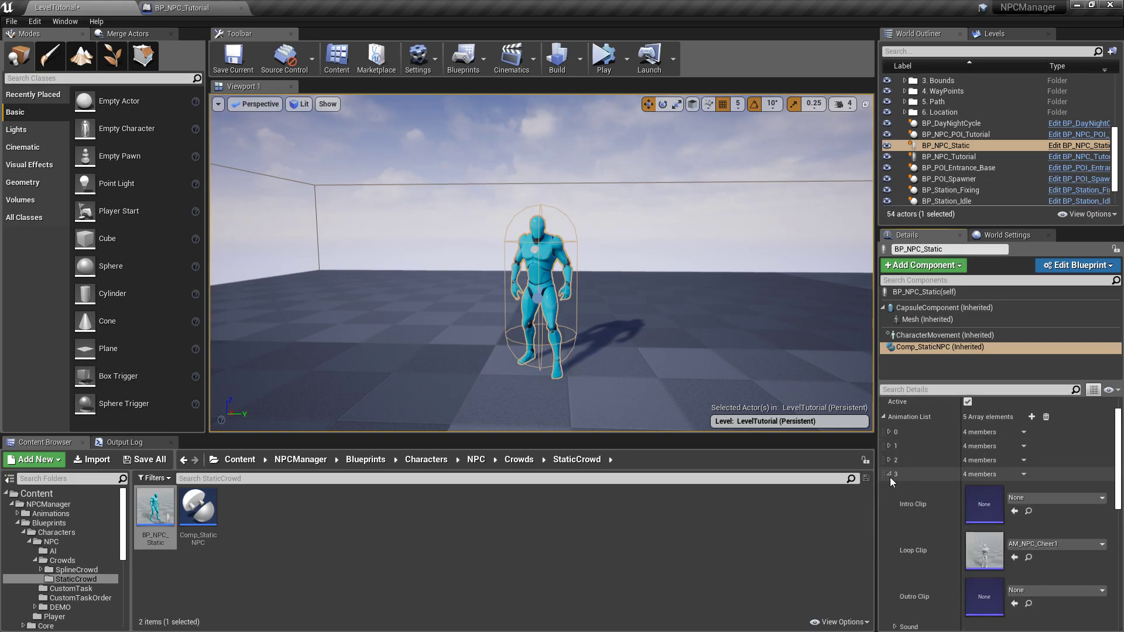
left_click(890, 474)
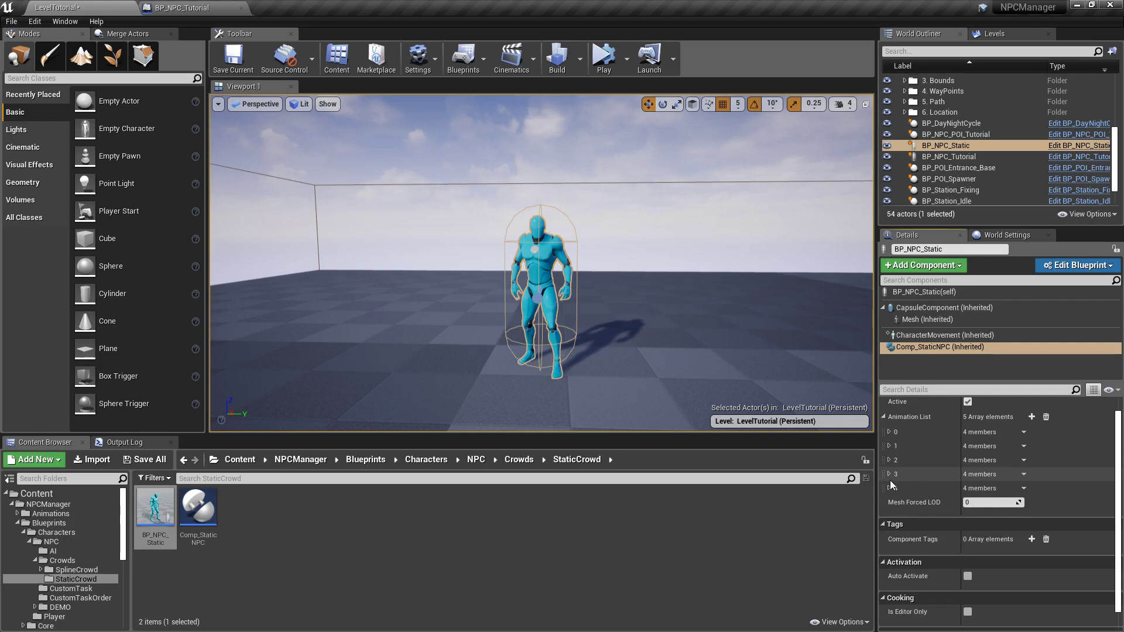
left_click(890, 488)
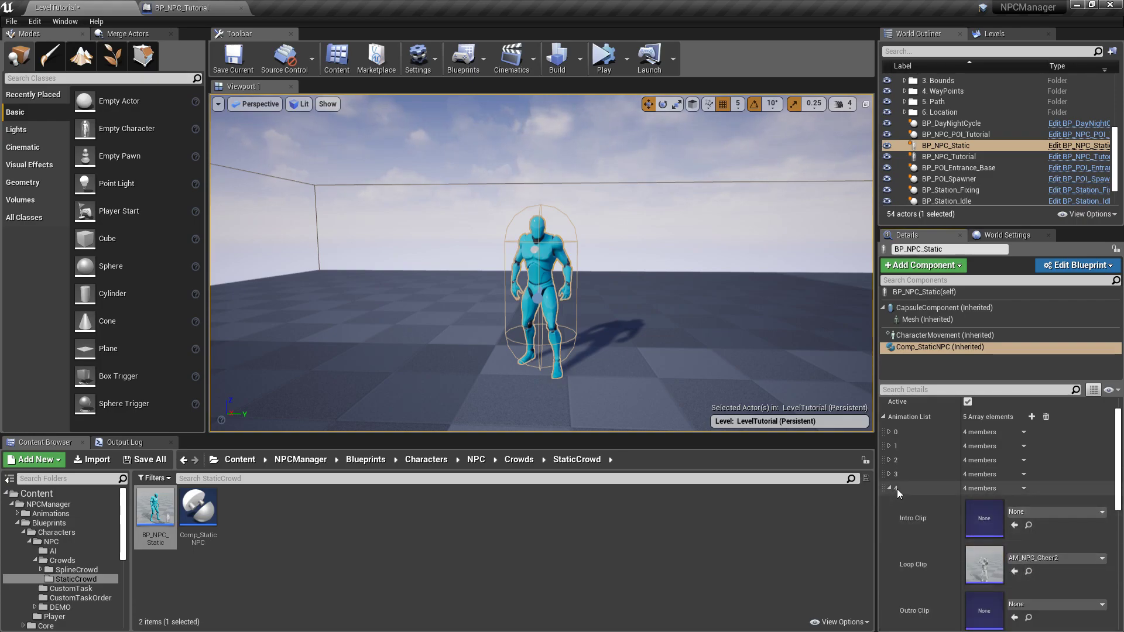
left_click(889, 489)
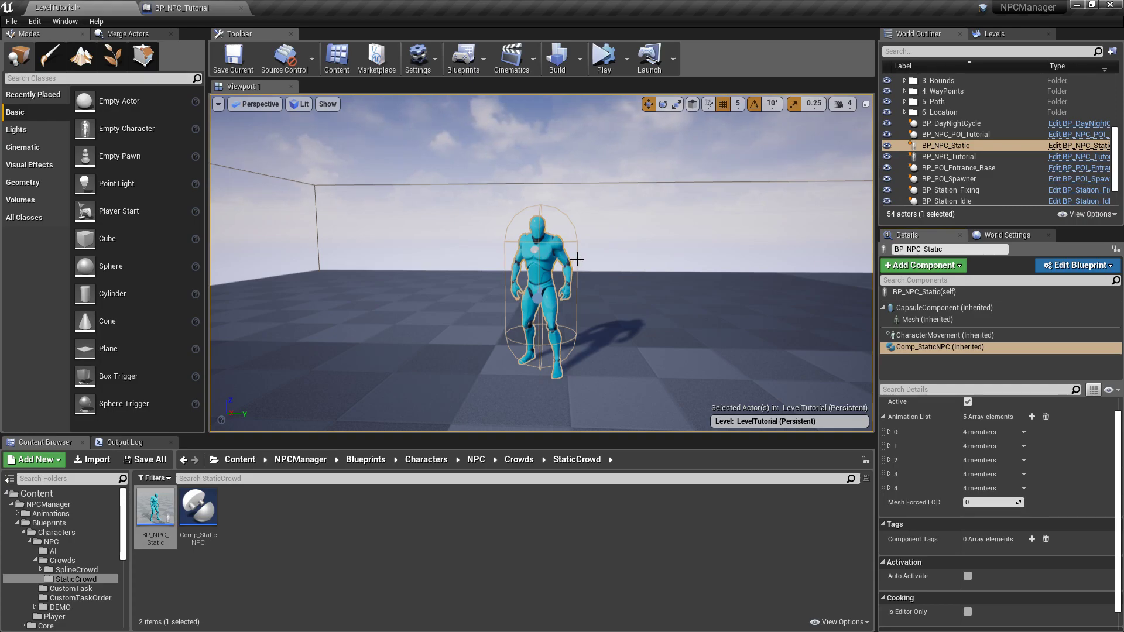
- Set Mesh Forced LOD to 5 on the static NPC's Comp_StaticNPC component and simulate the level to inspect the mesh, stopping the simulation when done
left_click(989, 502)
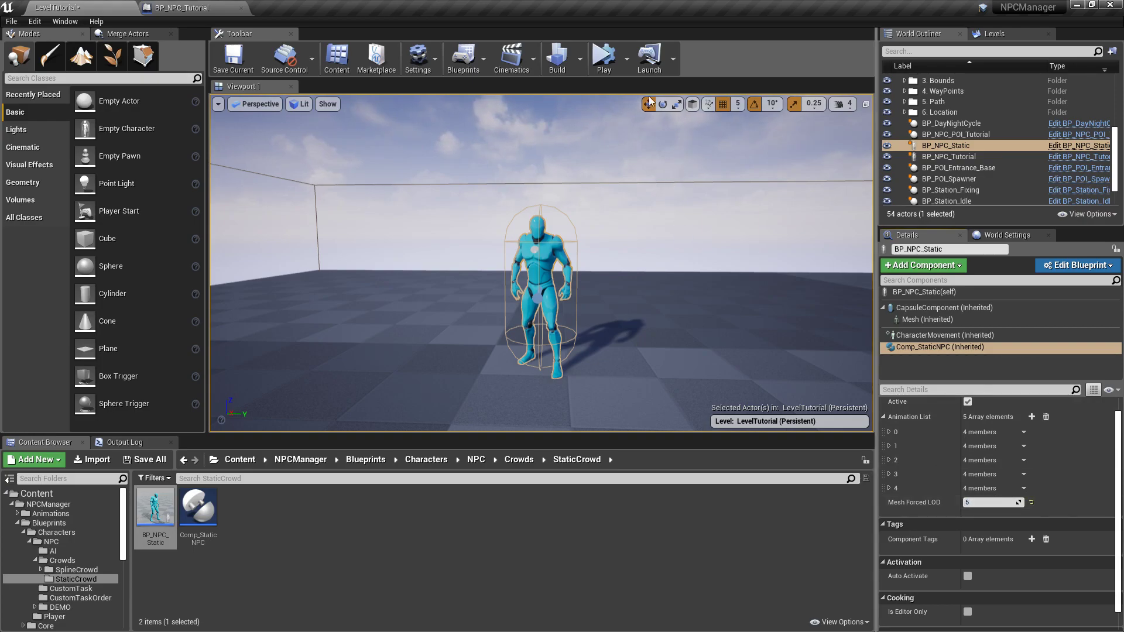
left_click(603, 57)
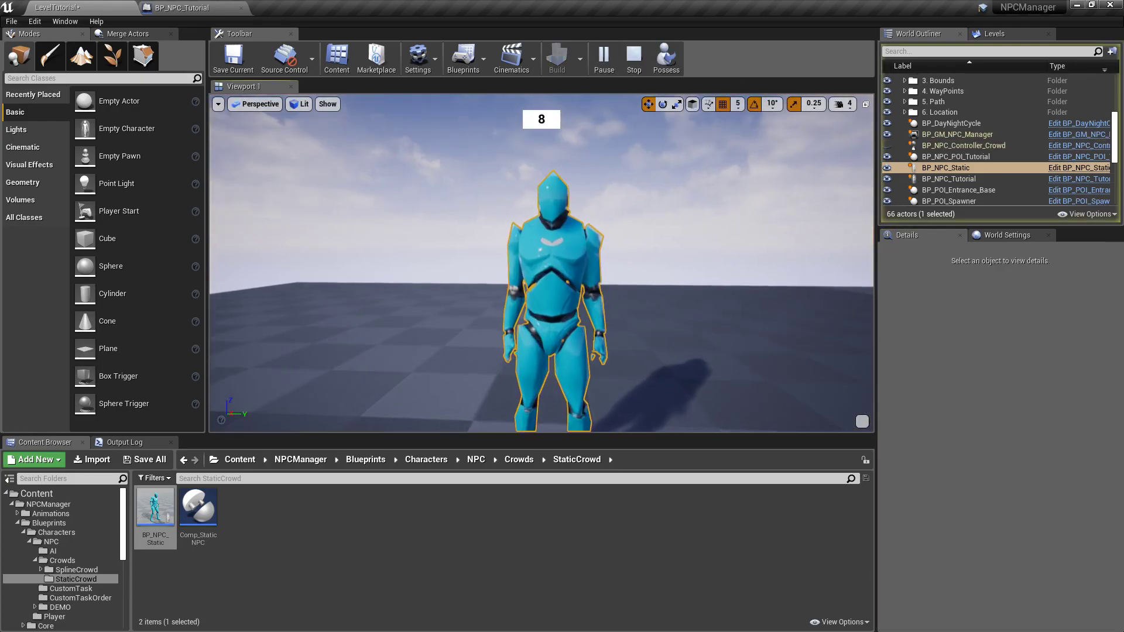
right_click_drag(541, 263, 542, 301)
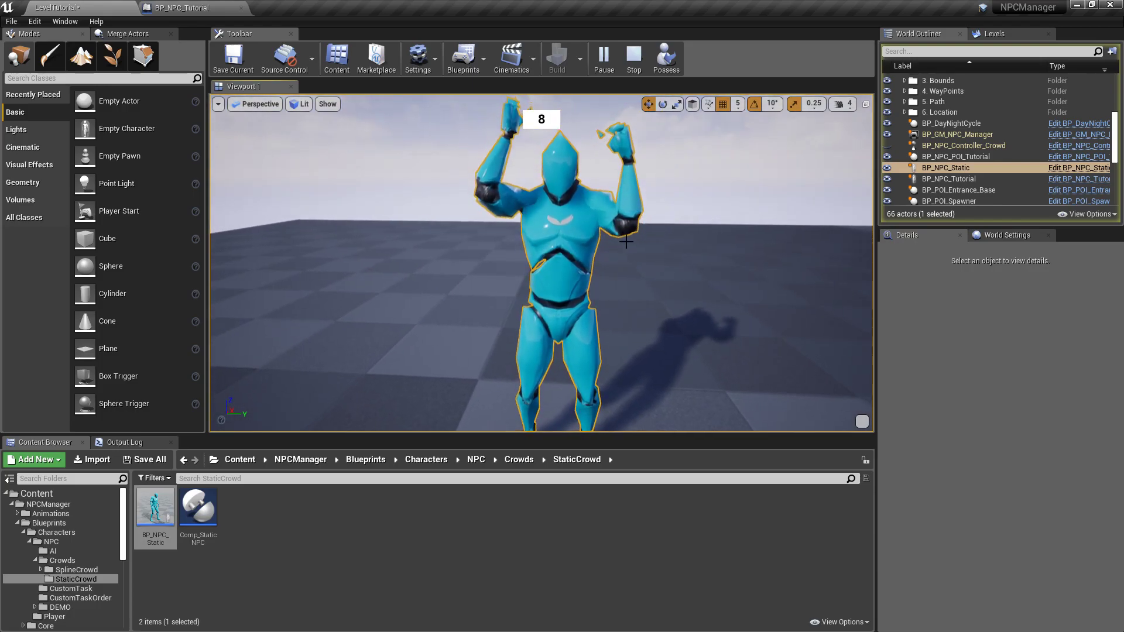
left_click(623, 67)
- Set Mesh Forced LOD back to 0 on the Comp_StaticNPC component of BP_NPC_Static
left_click(593, 212)
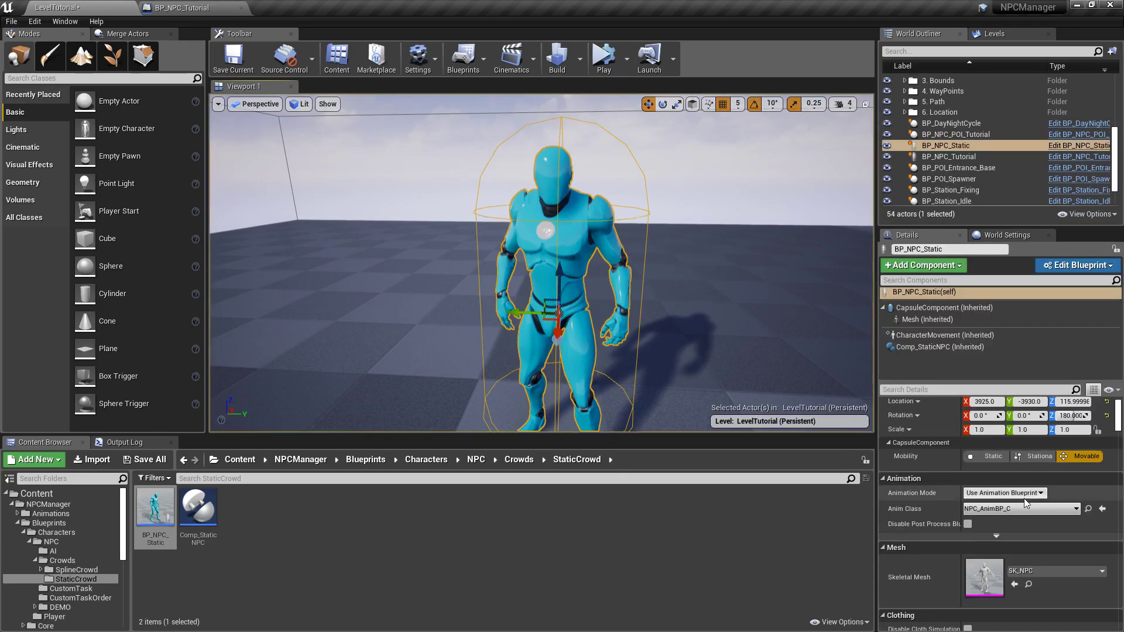
left_click(943, 346)
left_click(995, 502)
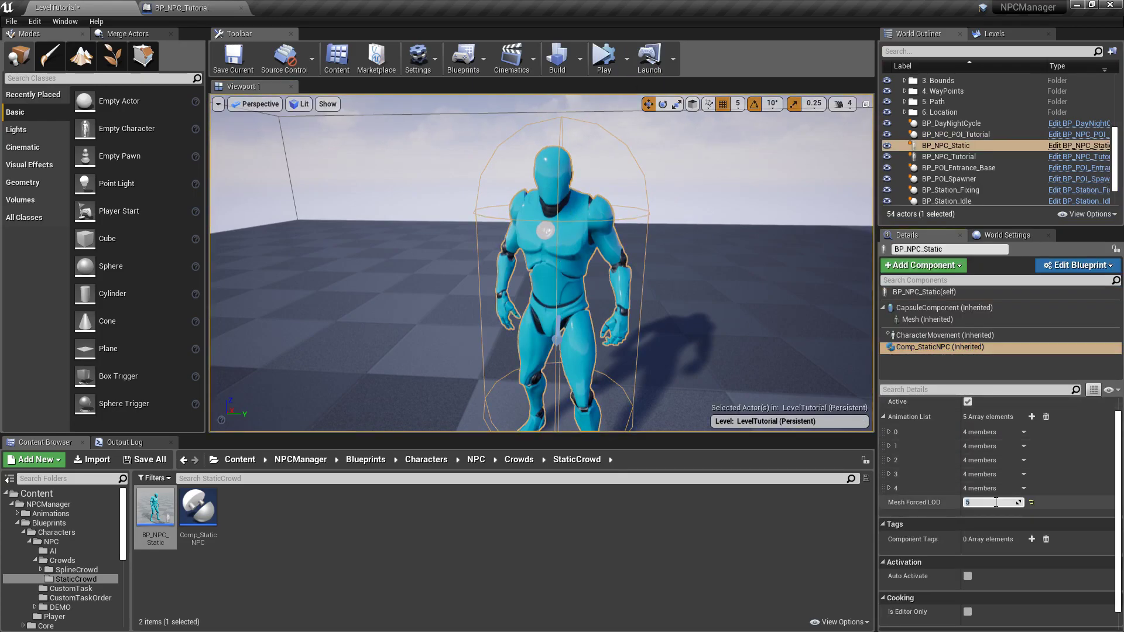
key("Return")
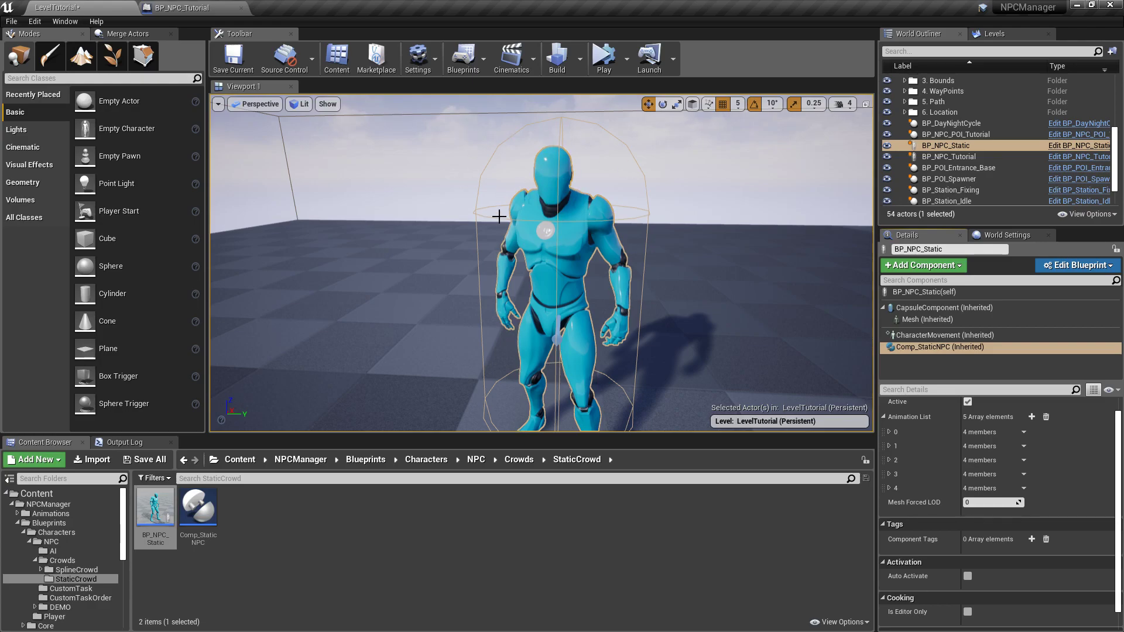
- View the static NPC from a distance and set its Comp_StaticNPC component's Mesh Forced LOD to 7
scroll(544, 188, "down", 10)
middle_click_drag(545, 188, 544, 235)
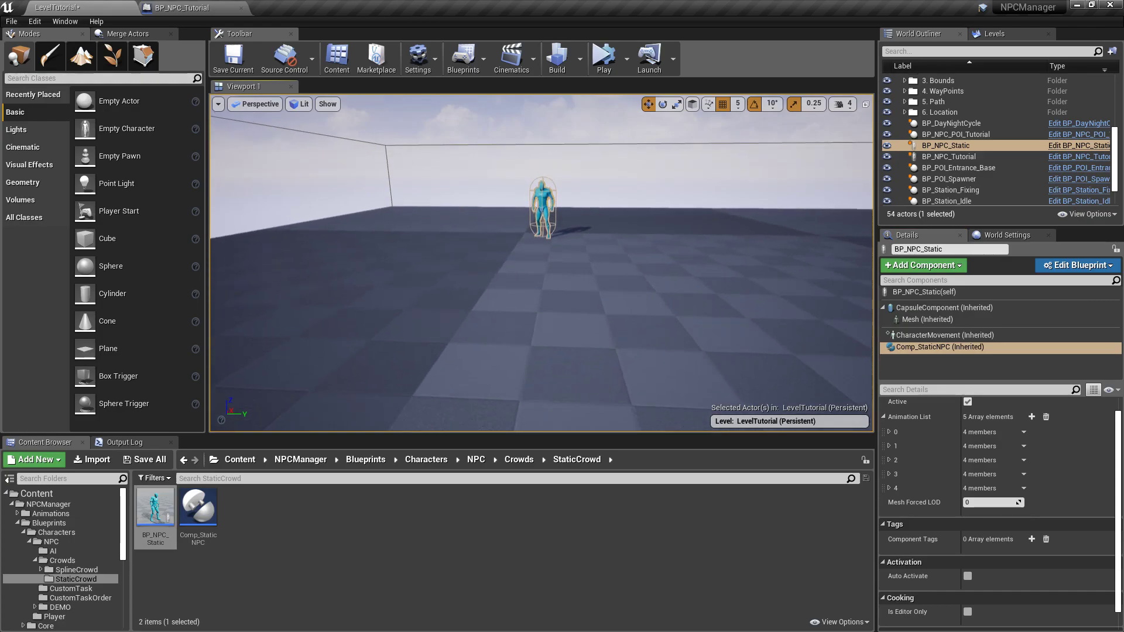
scroll(541, 263, "down", 5)
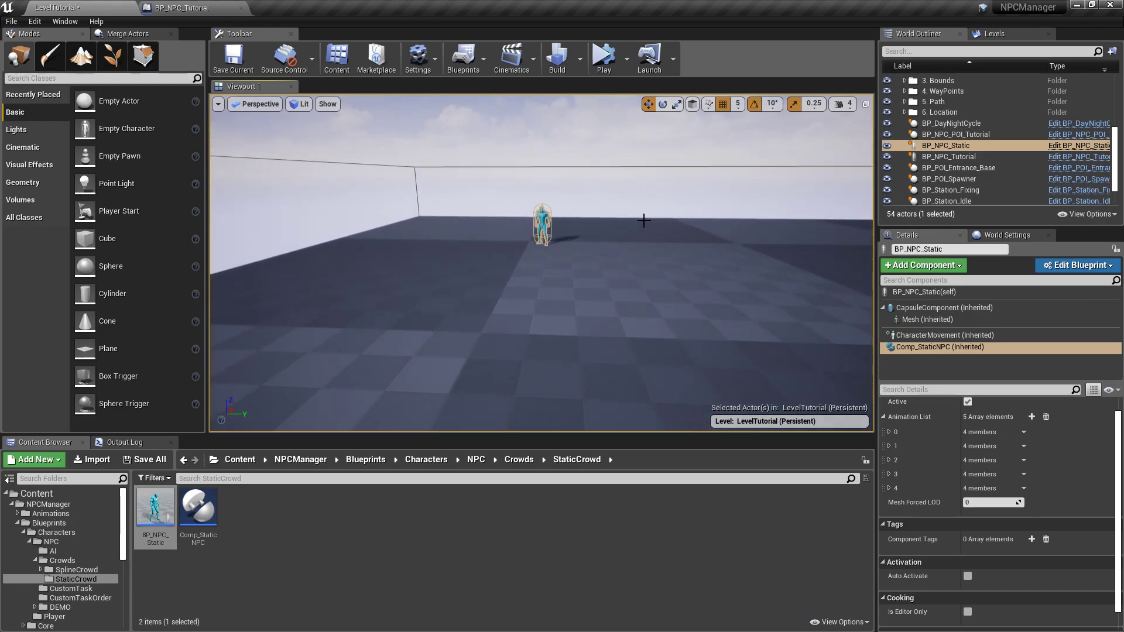
left_click(980, 502)
type("7")
key("Return")
- Simulate the level, check the Mesh Forced LOD setting on the running BP_NPC_Static, and stop the simulation
left_click(604, 59)
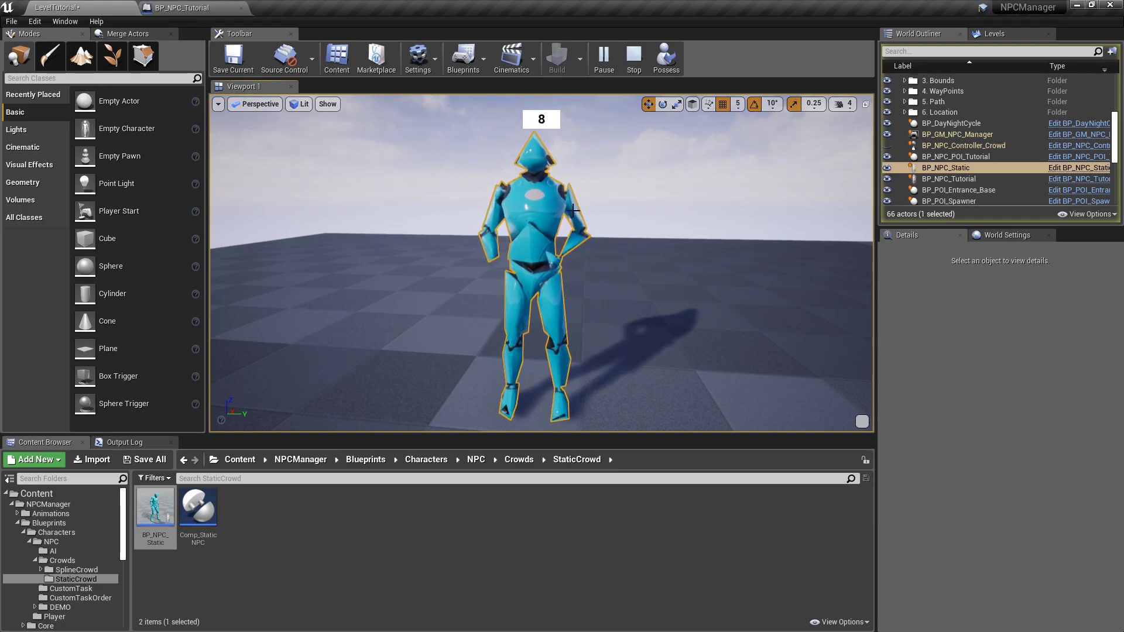
left_click(961, 169)
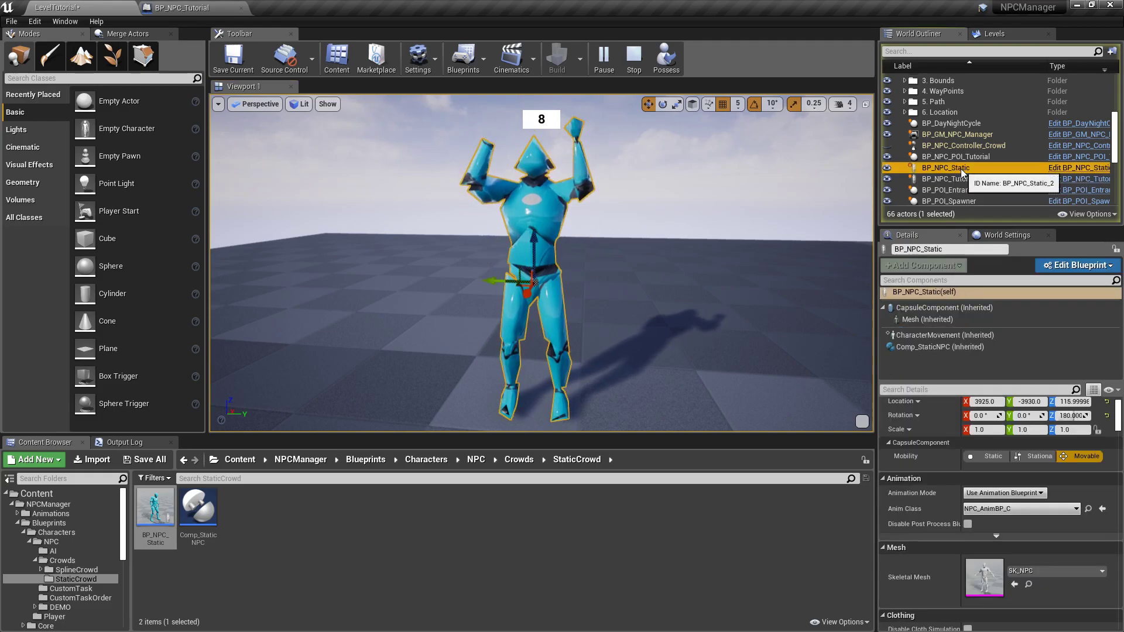
left_click(934, 346)
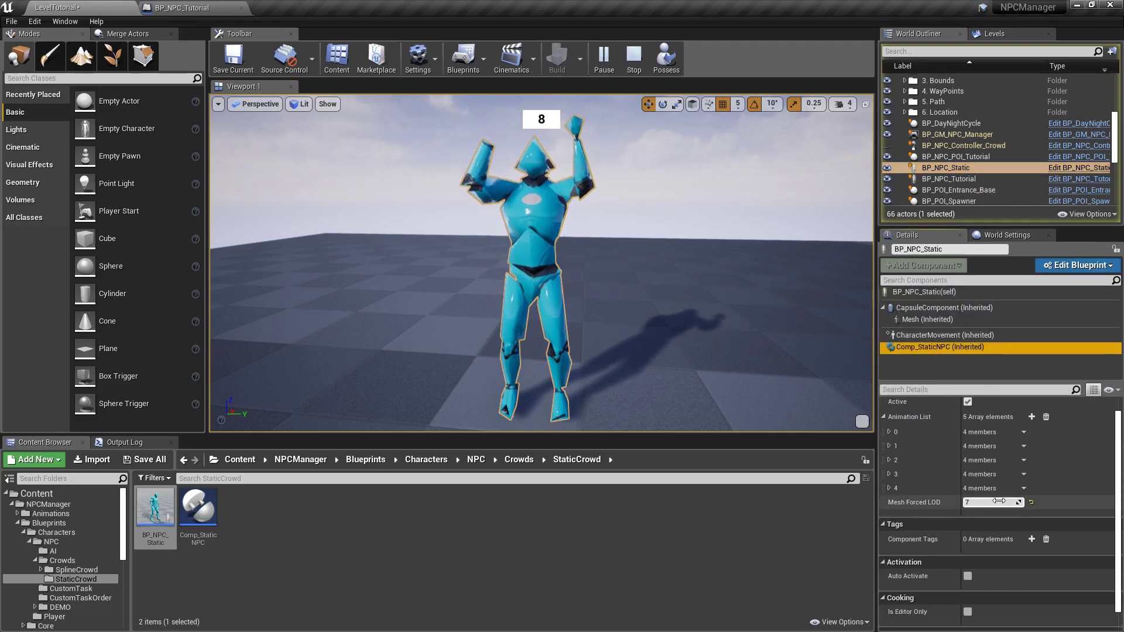
left_click(643, 69)
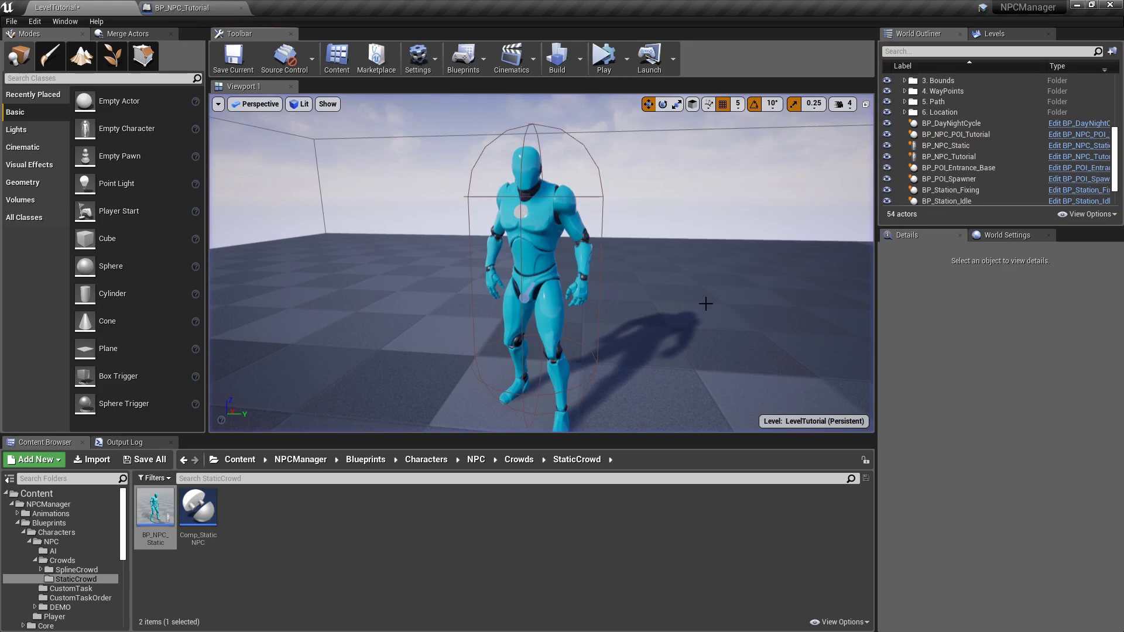
- Delete the BP_NPC_Static actor from the level
right_click_drag(576, 246, 576, 304)
right_click_drag(621, 242, 620, 318)
left_click(520, 311)
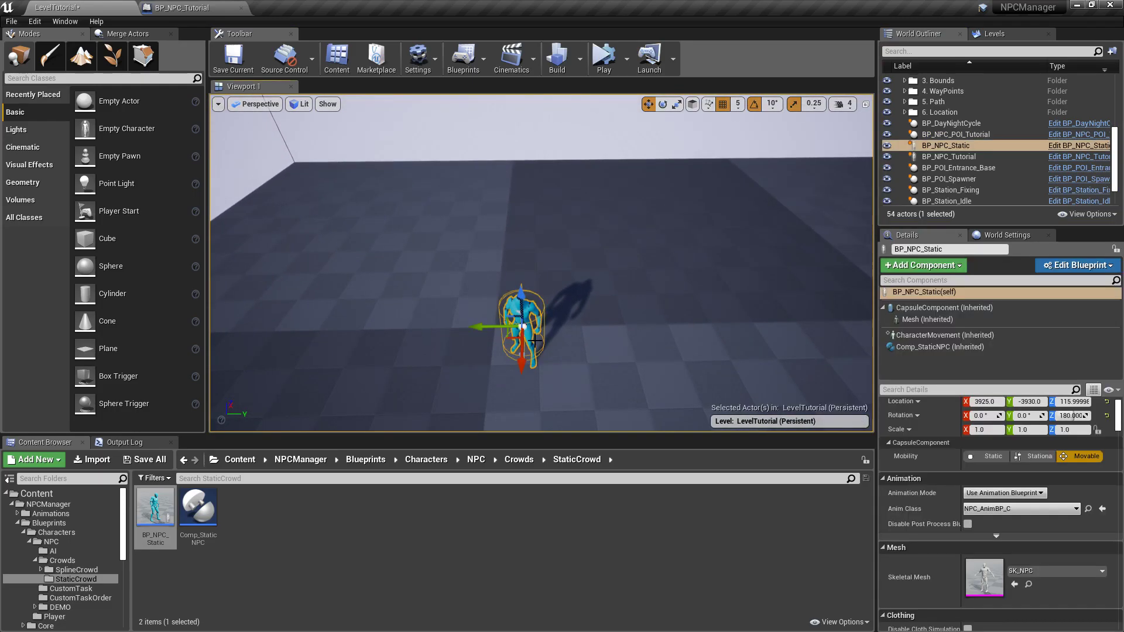
left_click_drag(509, 340, 328, 215)
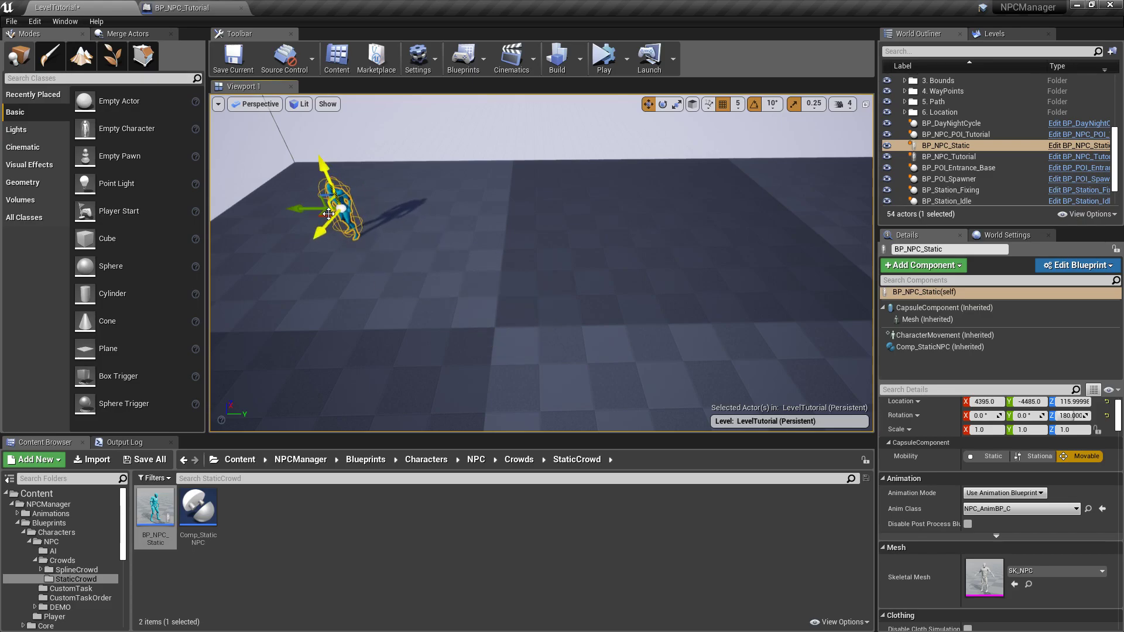
key("Delete")
- Place a BP_SplineCrowd actor from the SplineCrowd folder on the empty floor at about X 4030, Y -4115
left_click(83, 569)
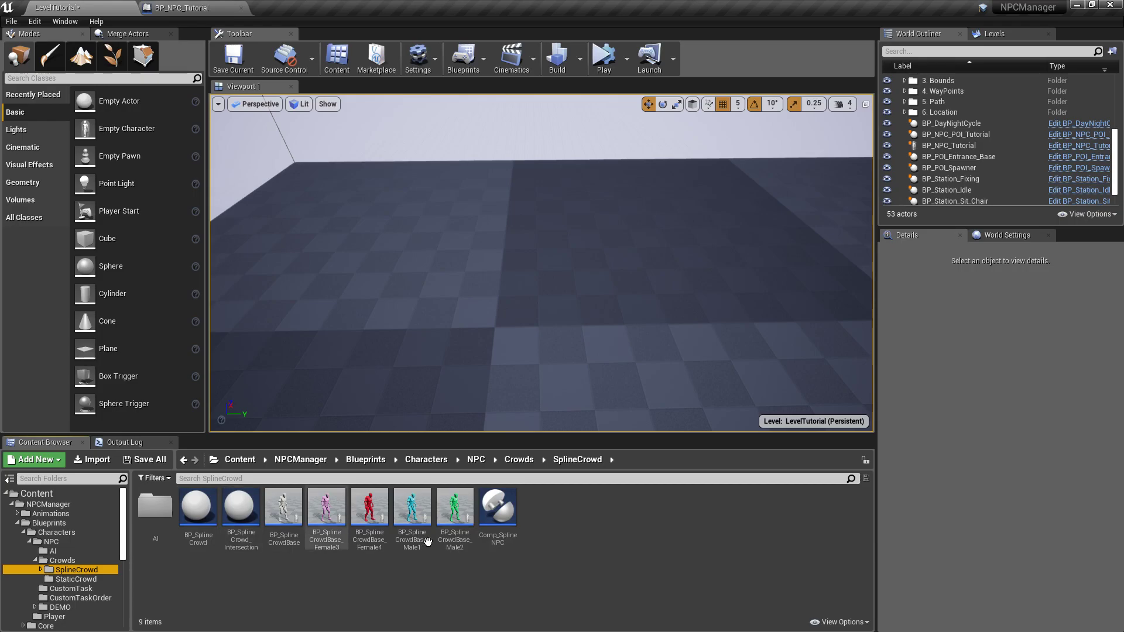
right_click_drag(442, 301, 442, 301)
key("s")
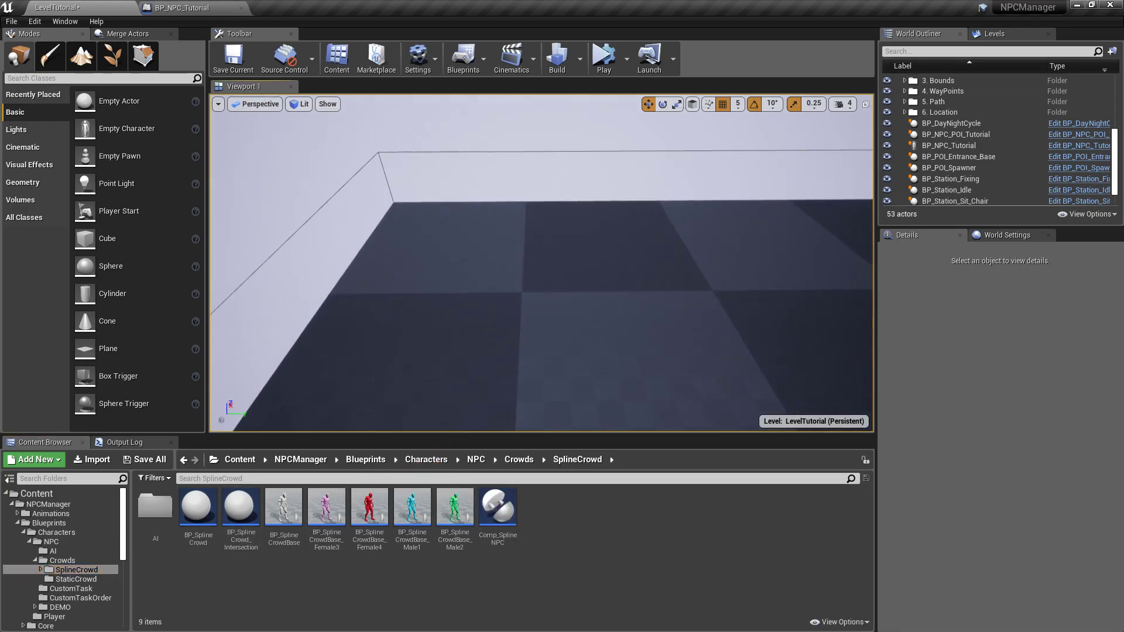
left_click_drag(439, 281, 540, 301)
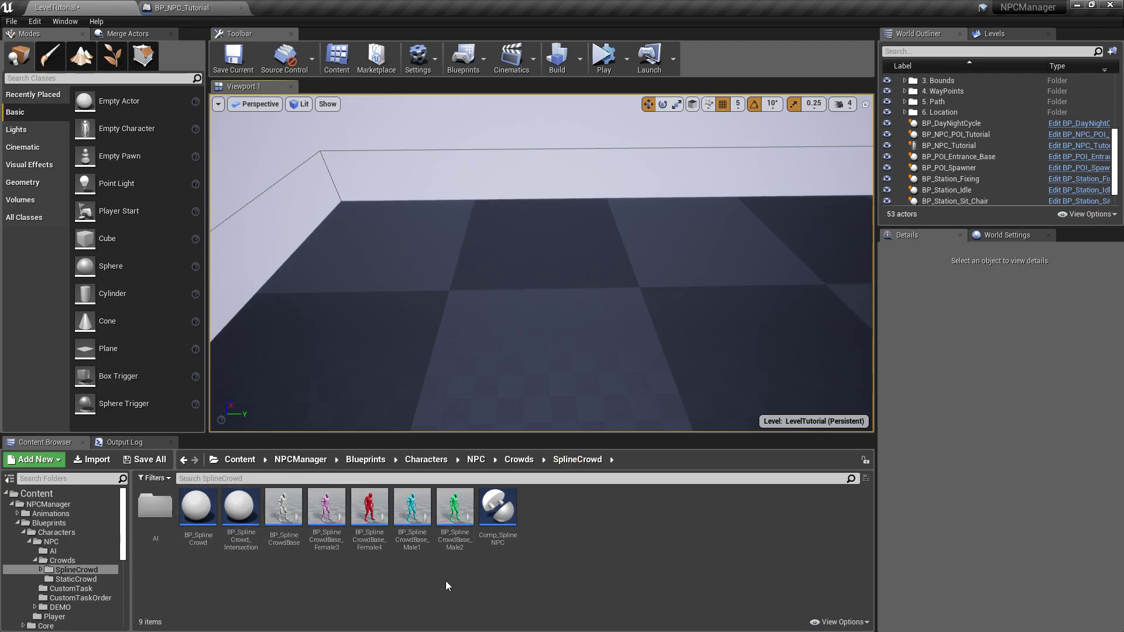
left_click(200, 512)
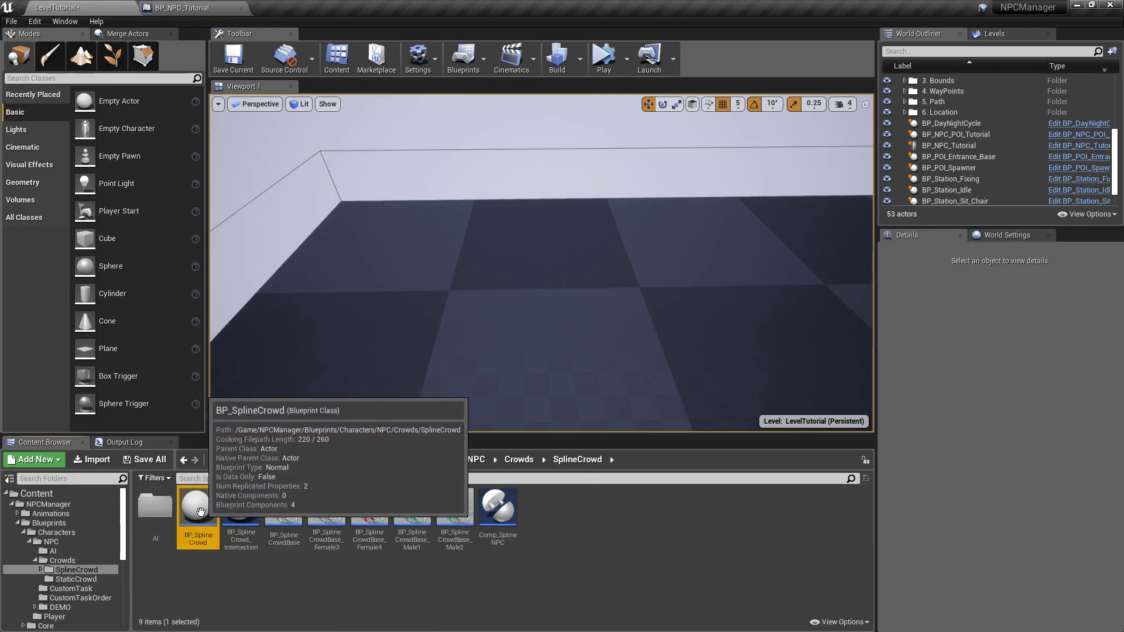
left_click_drag(200, 512, 429, 294)
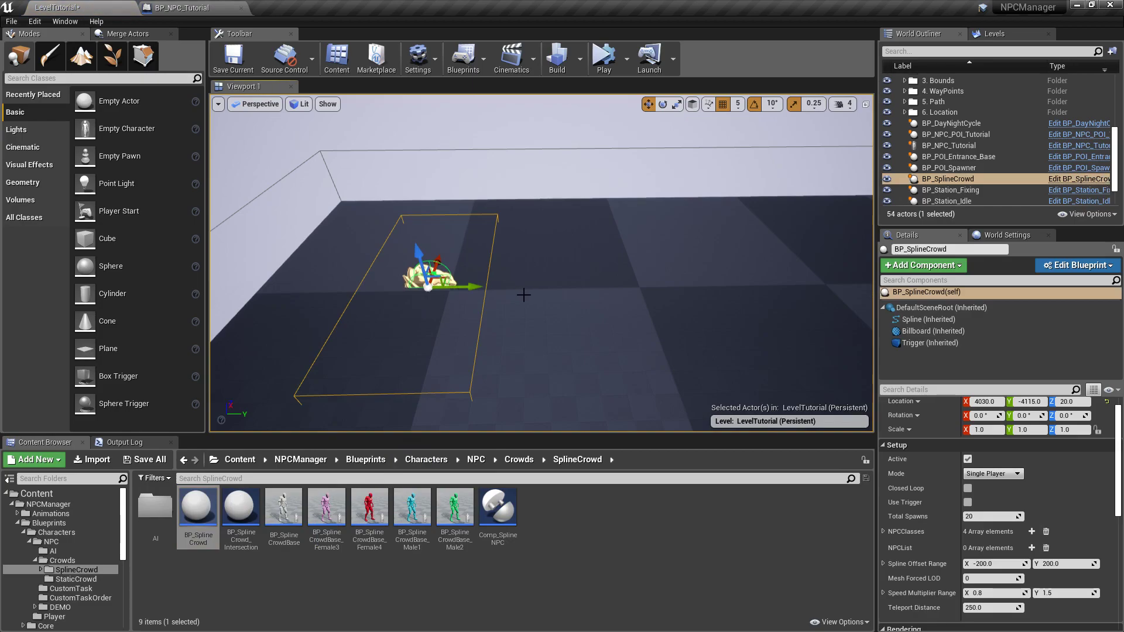
- Rotate the BP_SplineCrowd actor 90° about the Z axis
key("e")
mouse_move(496, 299)
left_mouse_down()
mouse_move(463, 243)
mouse_move(507, 271)
mouse_move(509, 296)
mouse_move(489, 306)
left_mouse_up()
key("w")
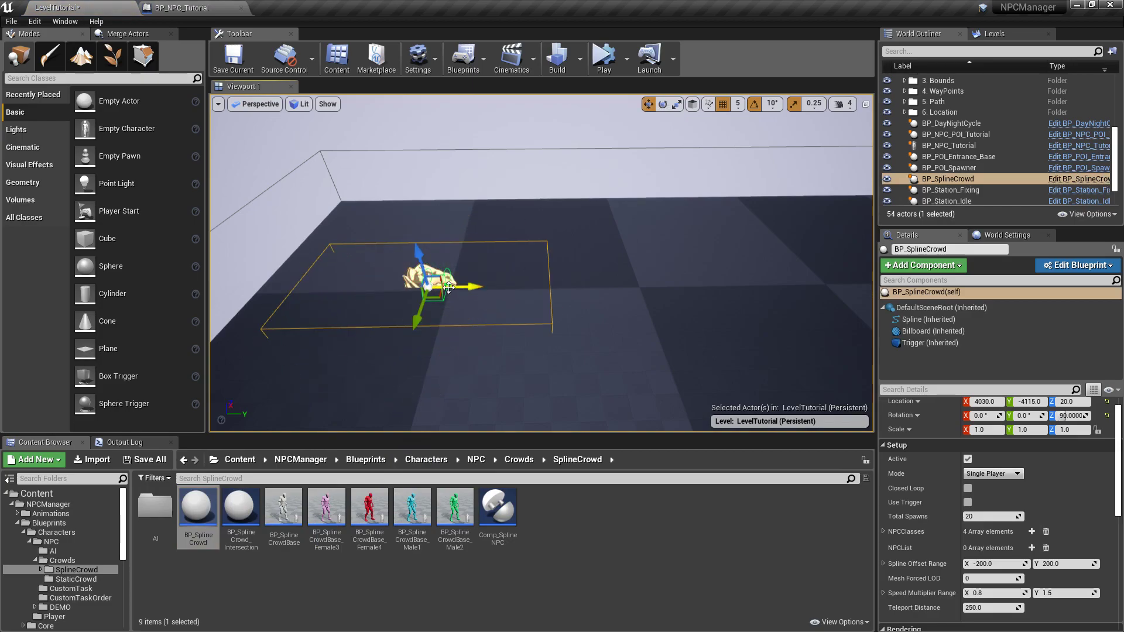
- Pull the end point of the BP_SplineCrowd spline outward along its red axis to lengthen the path
key("w")
key("d")
mouse_move(534, 306)
right_mouse_down()
mouse_move(497, 316)
mouse_move(535, 306)
right_mouse_up()
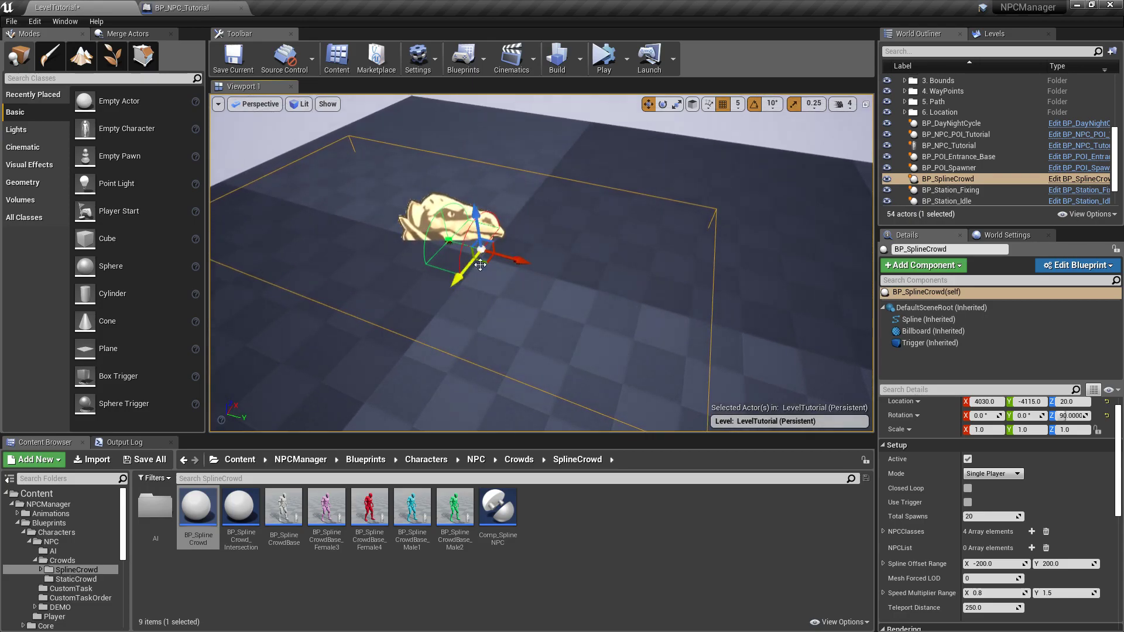
left_click_drag(515, 262, 856, 336)
right_click_drag(855, 336, 855, 363)
key("s")
mouse_move(675, 273)
right_mouse_down()
mouse_move(726, 284)
mouse_move(676, 273)
right_mouse_up()
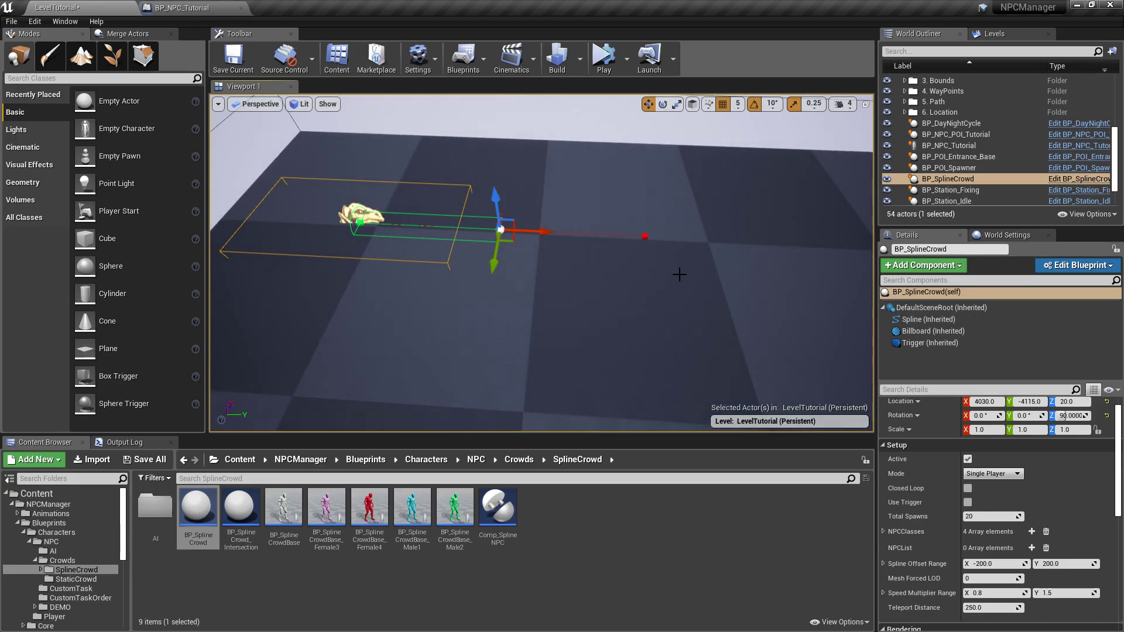
- Extend the BP_SplineCrowd spline in a straight line across the floor by duplicating its end point repeatedly
left_click_drag(540, 236, 579, 248, "alt")
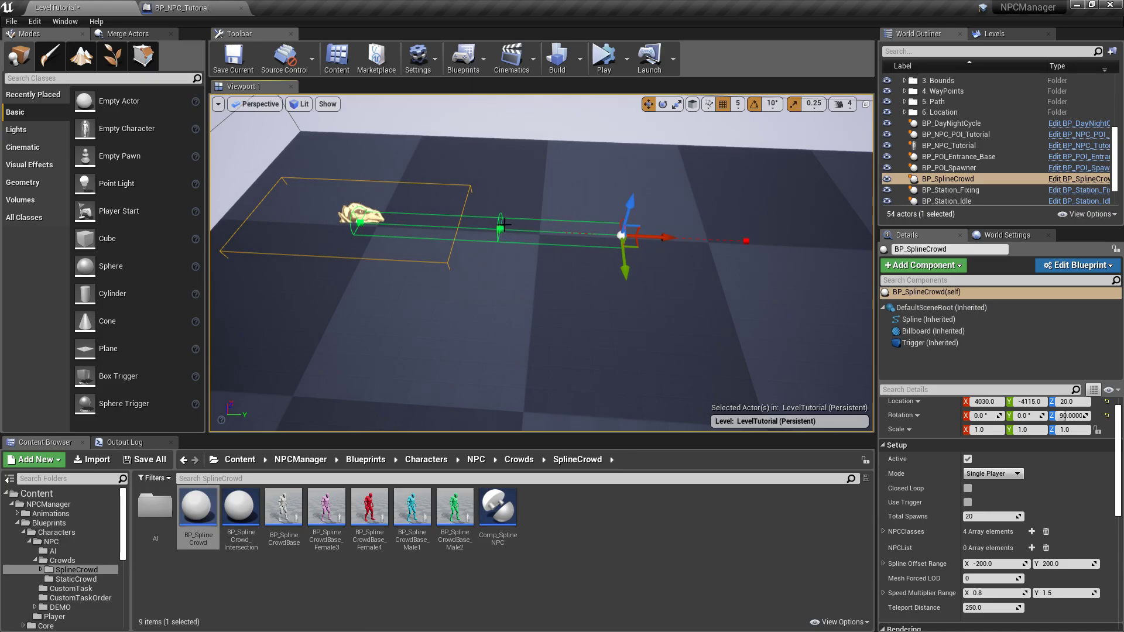
left_click_drag(669, 237, 801, 247, "alt")
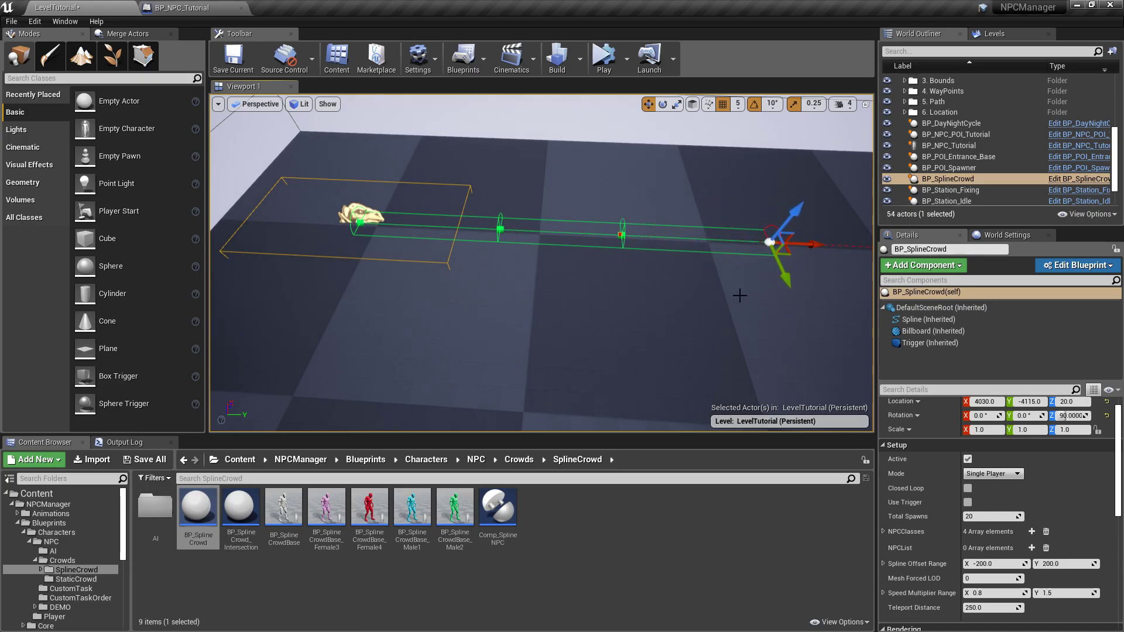
scroll(740, 291, "down", 5)
left_click_drag(582, 253, 803, 264, "alt")
key("s")
right_click_drag(683, 284, 755, 283)
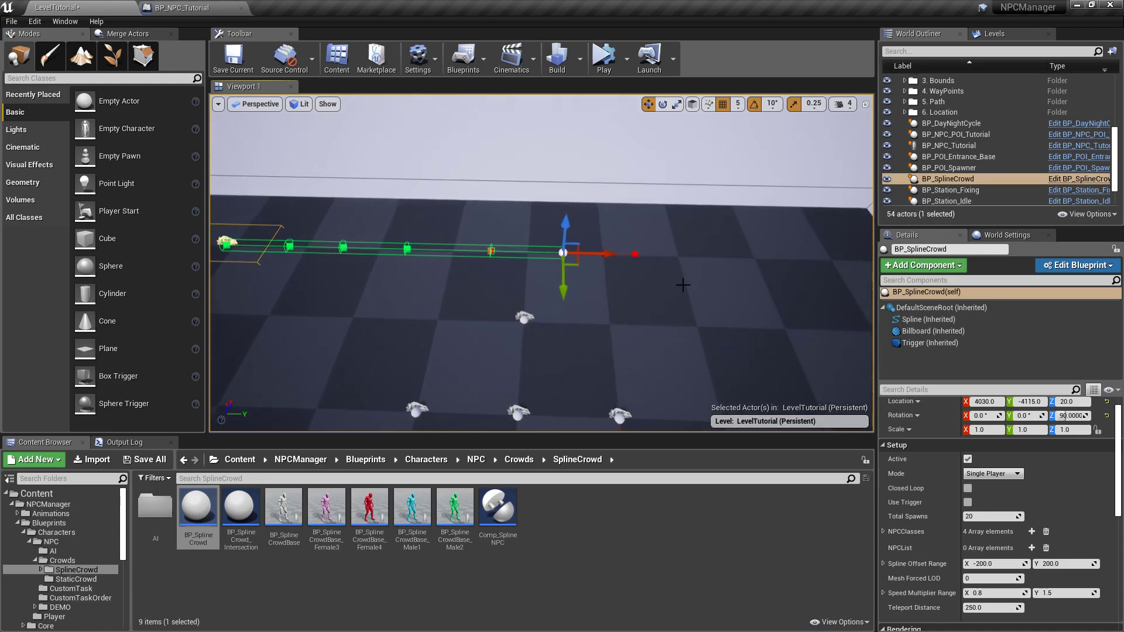
left_click_drag(611, 257, 858, 269, "alt")
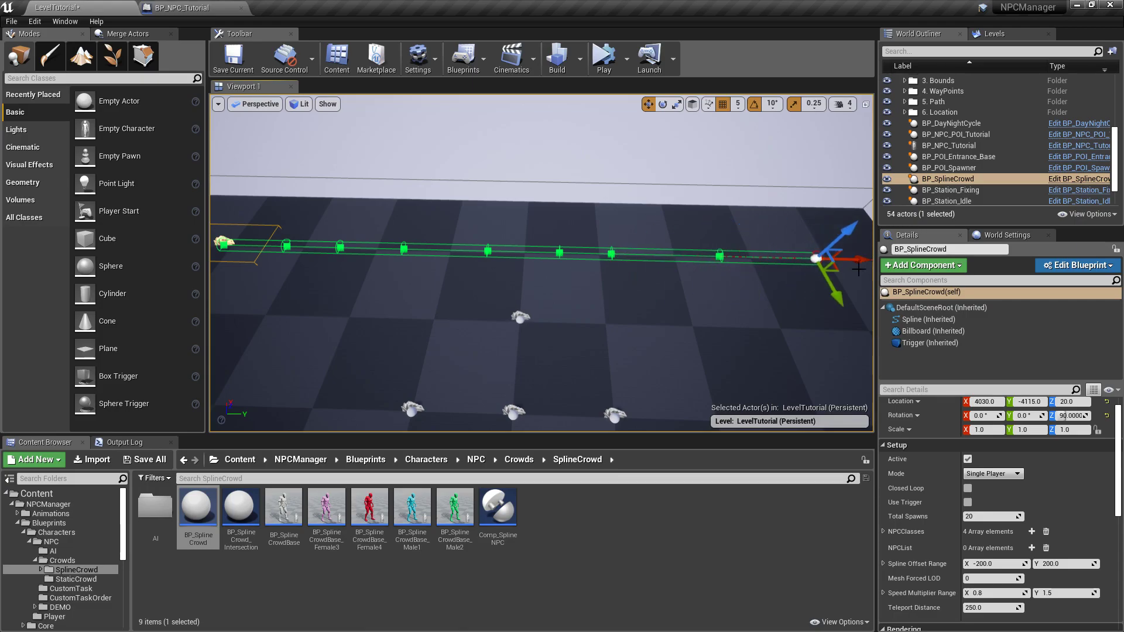
- Offset three intermediate spline points sideways, two to one side and one to the other, to make the crowd path wavy
left_click(405, 248)
left_click_drag(412, 270, 402, 301)
left_click(562, 251)
left_click_drag(561, 277, 562, 308)
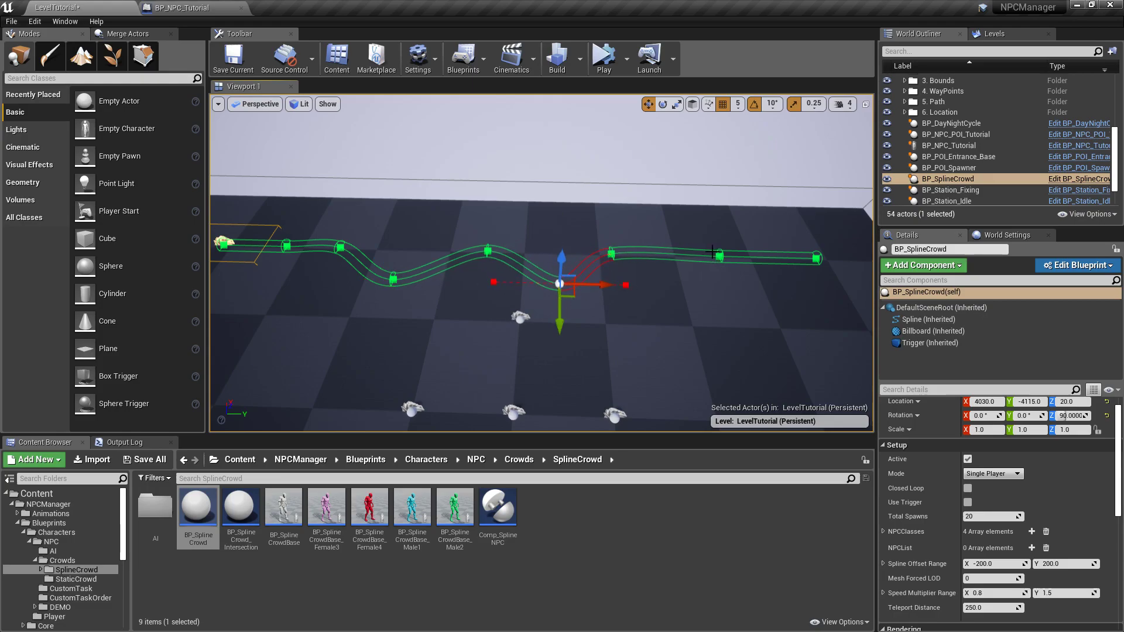
left_click(611, 253)
left_click_drag(629, 291, 621, 277)
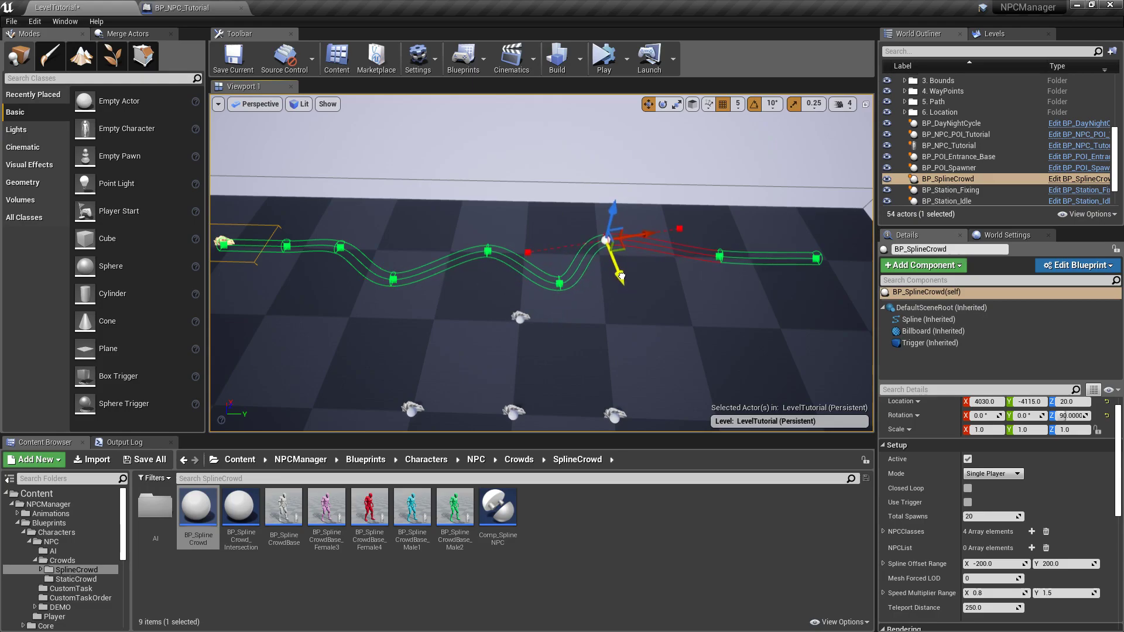
- Simulate the level to watch the crowd NPCs move along the wavy spline, and stop the simulation
key("w")
key("a")
right_click_drag(517, 227, 517, 226)
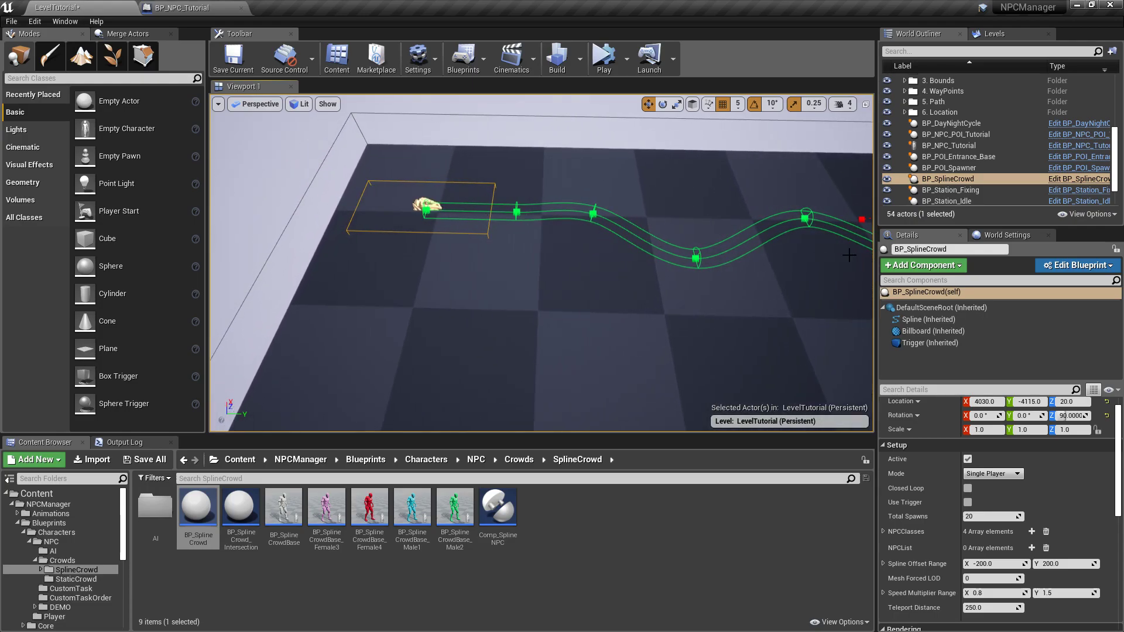
left_click(603, 56)
key("w")
right_click_drag(541, 263, 550, 228)
key("a")
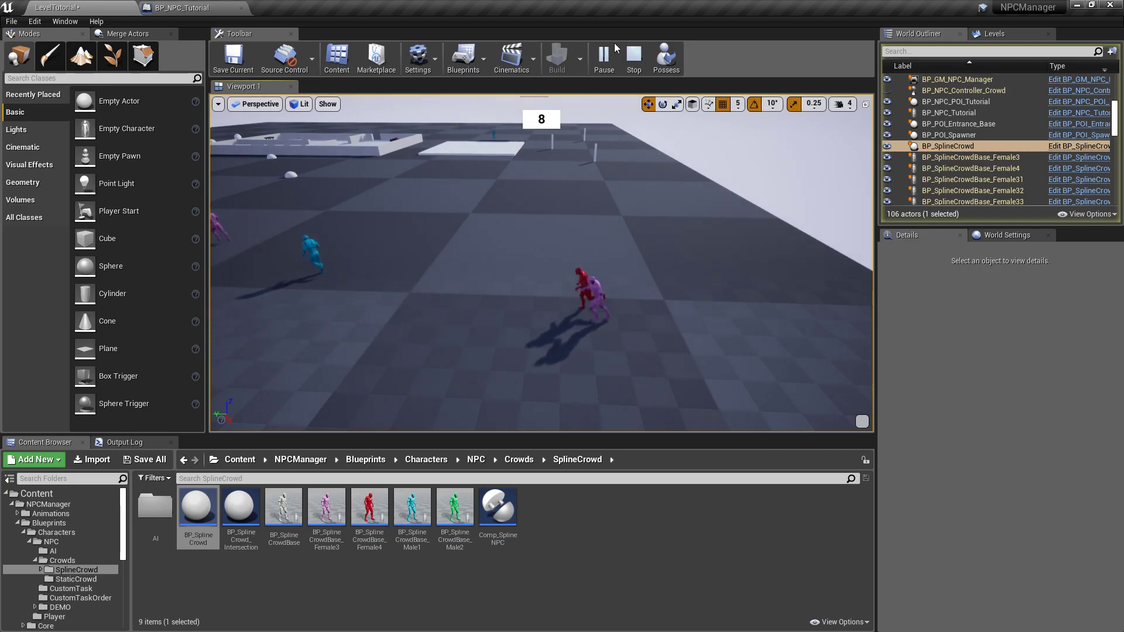
left_click(634, 56)
- Place a second BP_SplineCrowd actor beside the first one at about X 2400, Y -3975 and focus on it
left_click(692, 285)
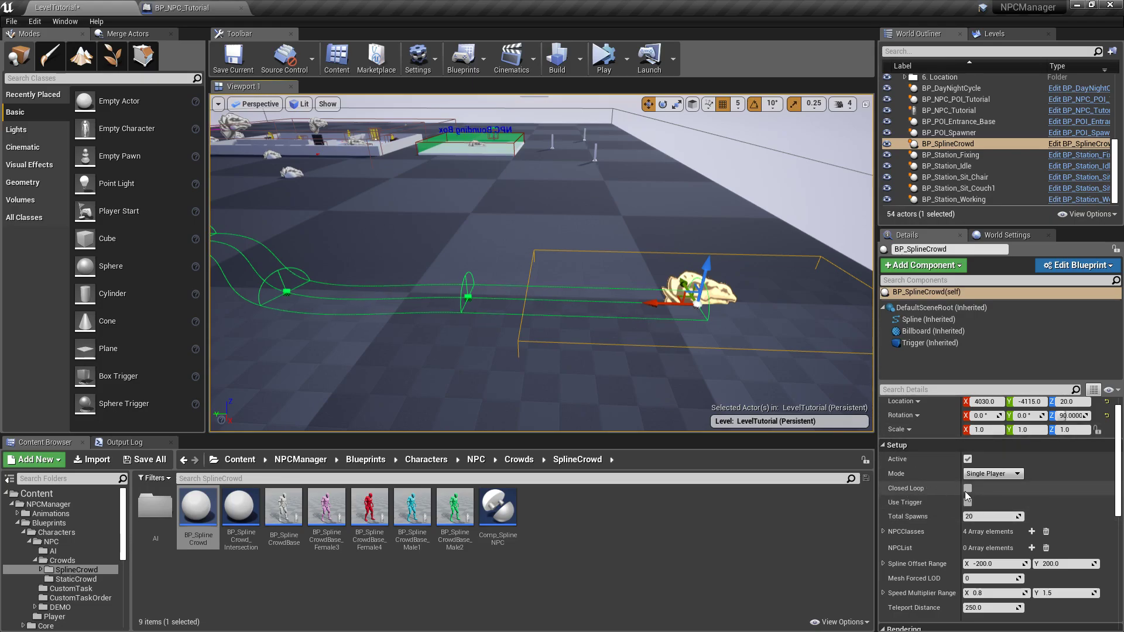
right_click_drag(655, 268, 650, 307)
right_click_drag(491, 242, 490, 240)
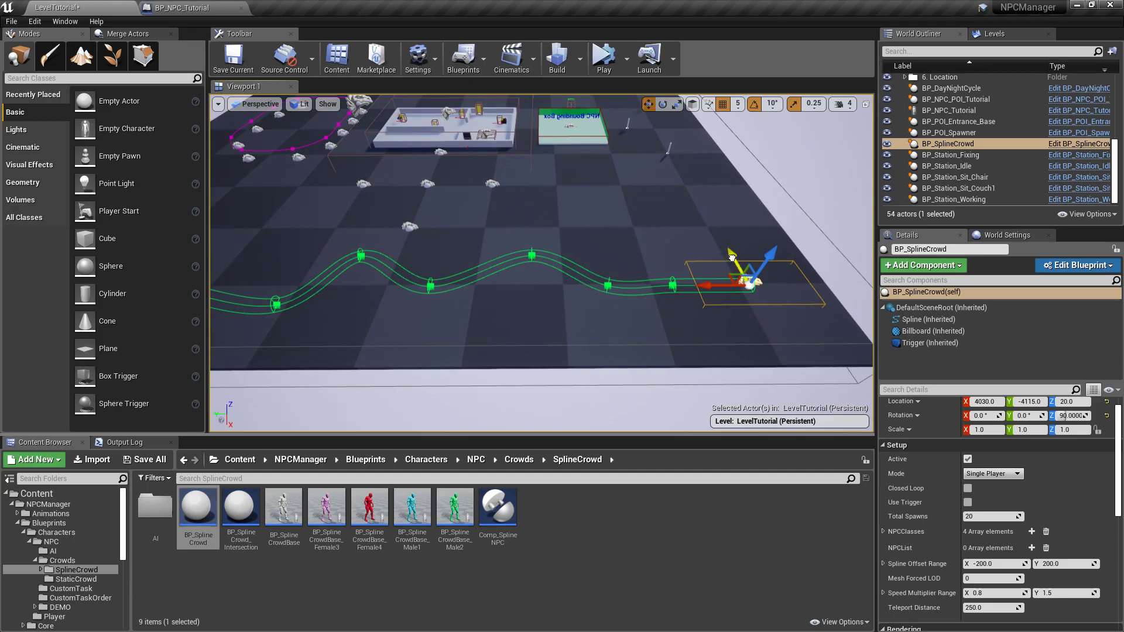
left_click(714, 193)
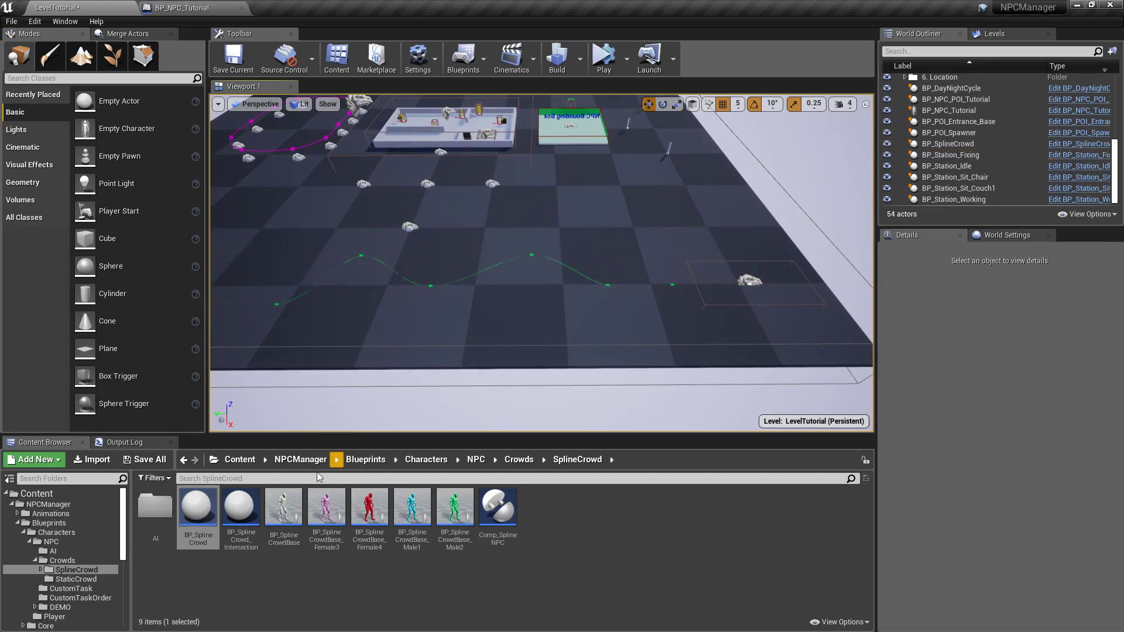
left_click_drag(198, 509, 693, 202)
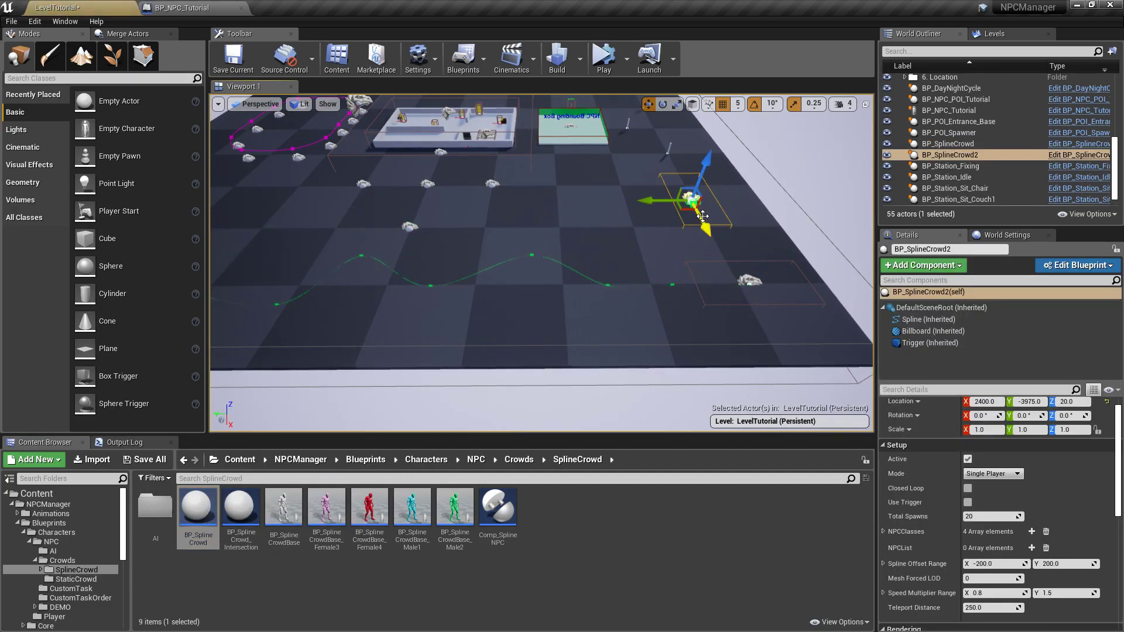
key("f")
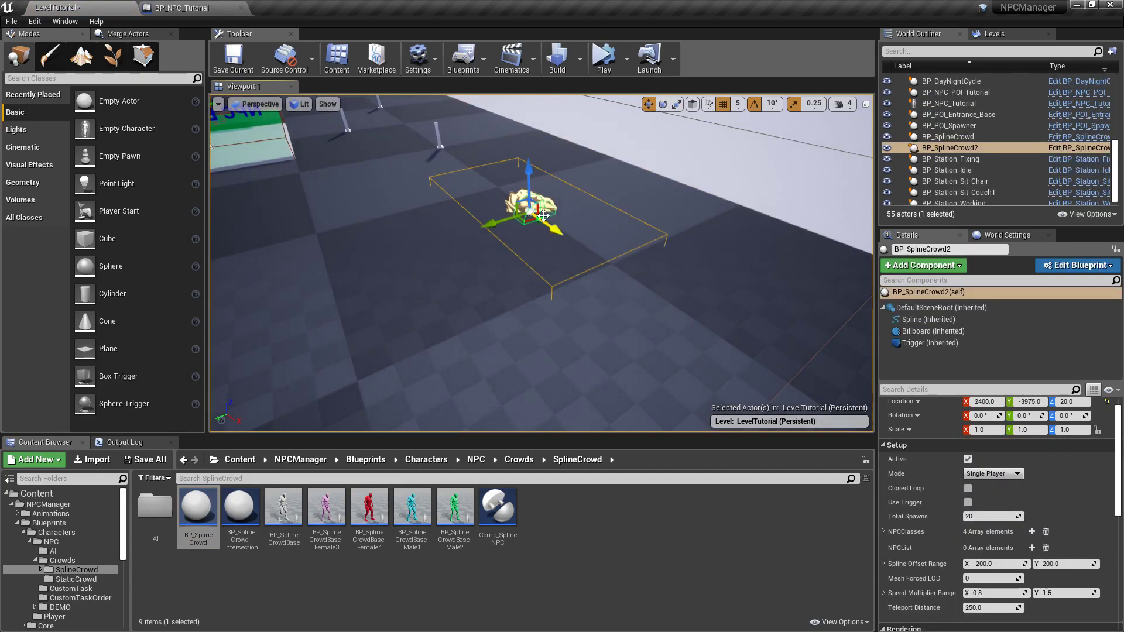
- Extend the BP_SplineCrowd2 spline into a path curving back toward its start by moving its end point and duplicating it repeatedly
left_click_drag(567, 236, 619, 274)
right_click_drag(619, 275, 447, 216)
left_click_drag(419, 201, 520, 378, "alt")
right_click_drag(473, 275, 605, 311)
left_click_drag(604, 289, 619, 390, "alt")
right_click_drag(612, 365, 559, 378)
left_click_drag(565, 316, 446, 294, "alt")
right_click_drag(446, 295, 577, 237)
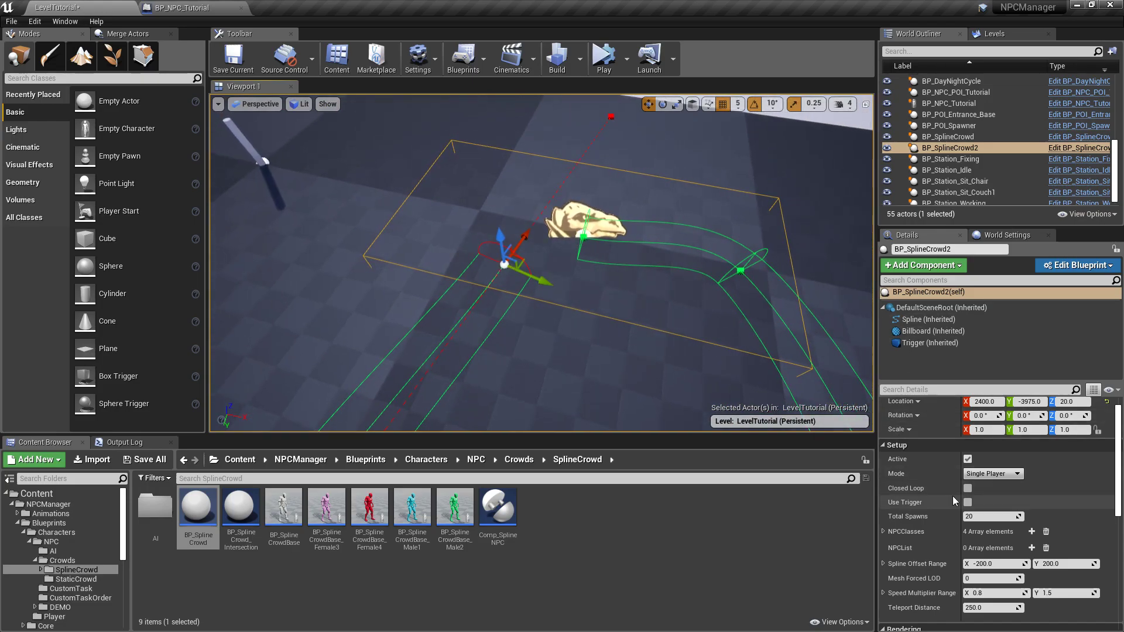
- Turn the BP_SplineCrowd2 path into a rounded closed loop and set its Total Spawns to 5
left_click(968, 488)
left_click_drag(535, 232, 482, 321)
right_click_drag(456, 249, 599, 298)
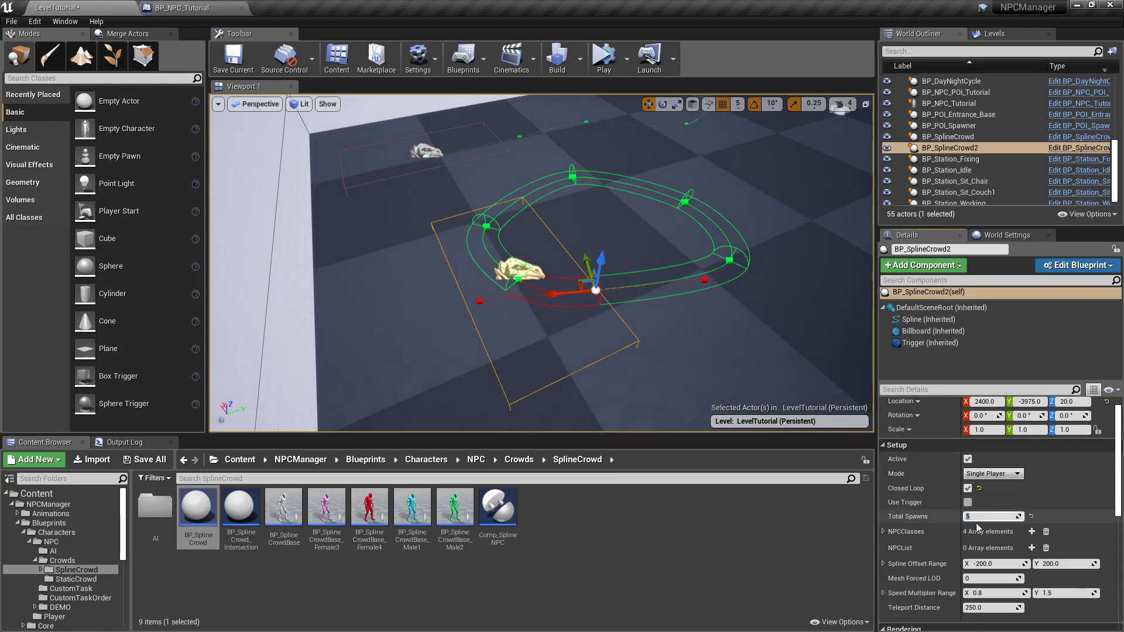
- Simulate the level to watch the NPCs circle the closed-loop spline, and stop the simulation
left_click(603, 60)
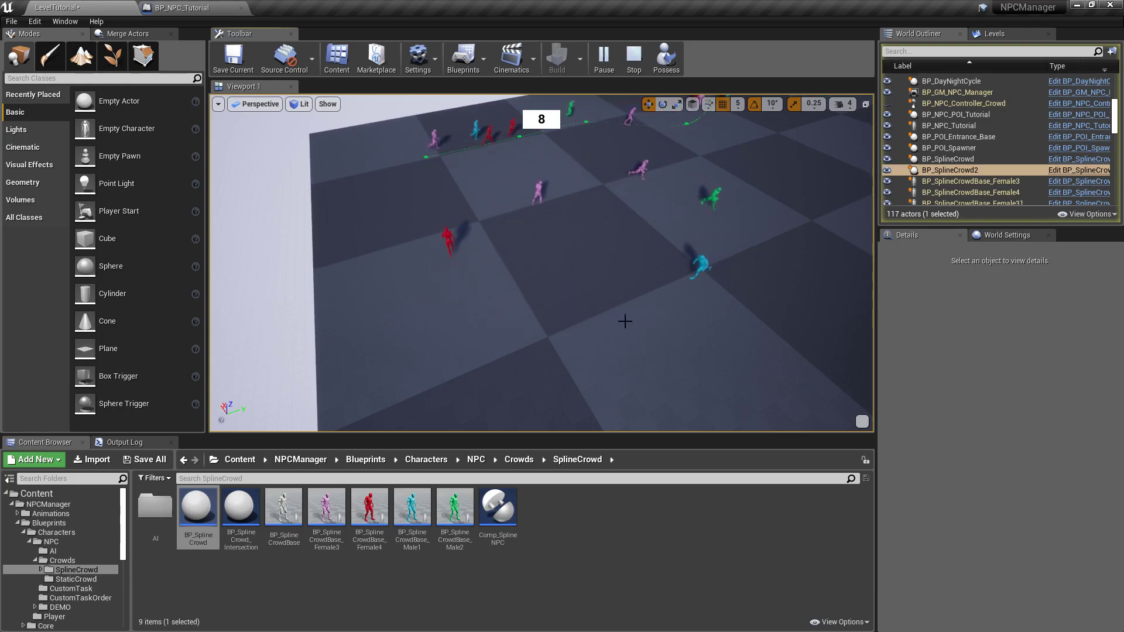
right_click_drag(479, 176, 515, 131)
right_click_drag(566, 363, 601, 335)
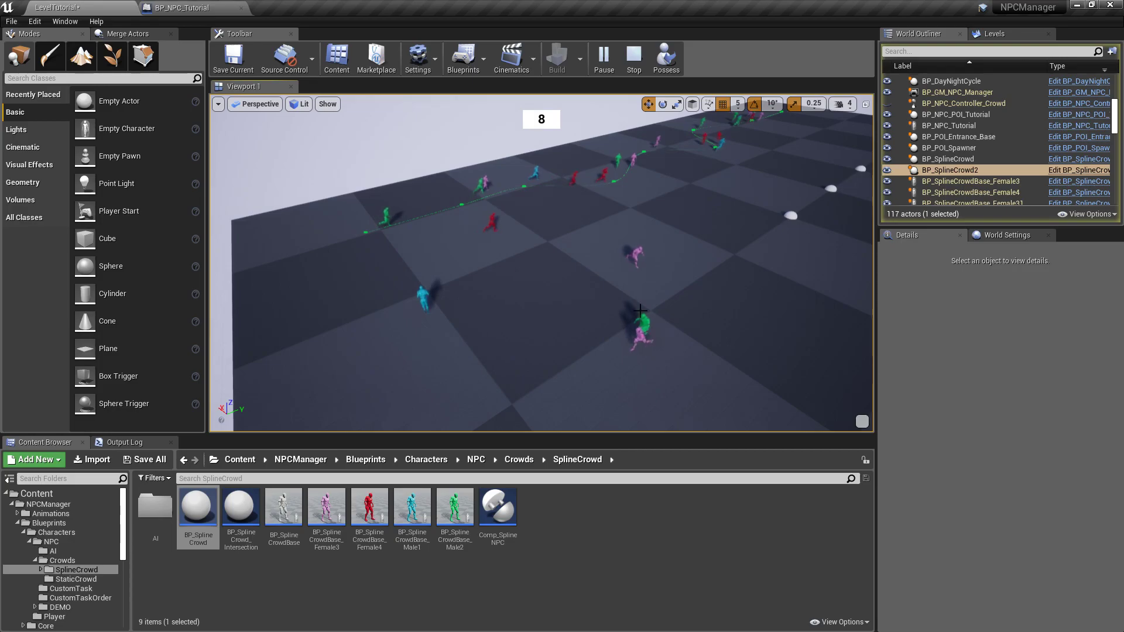
right_click_drag(472, 359, 454, 410)
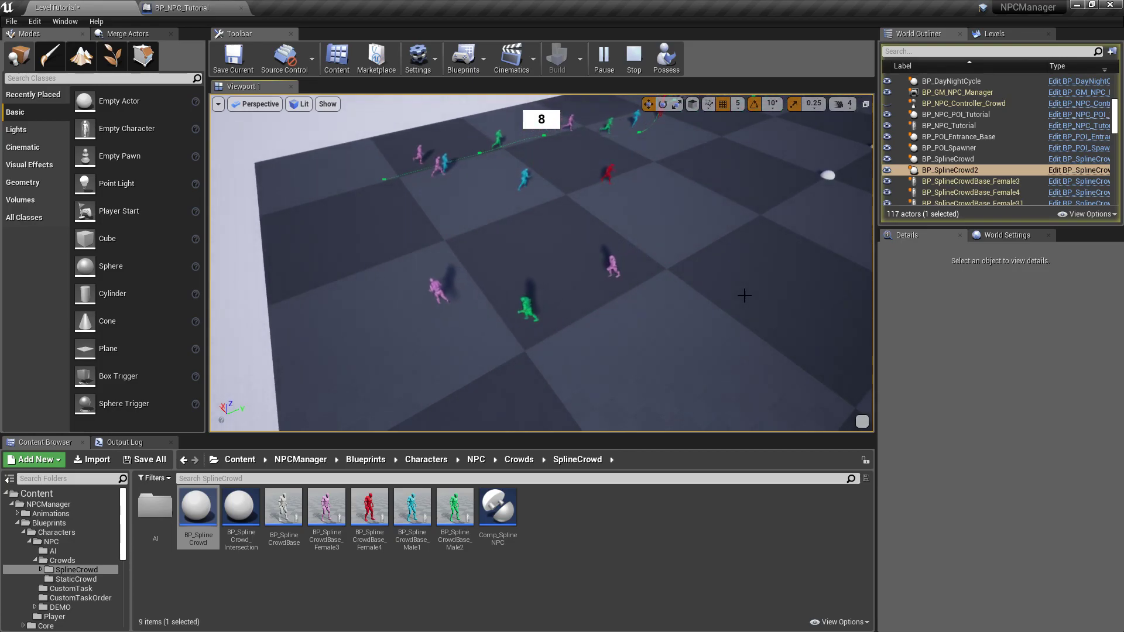
right_click_drag(744, 296, 744, 264)
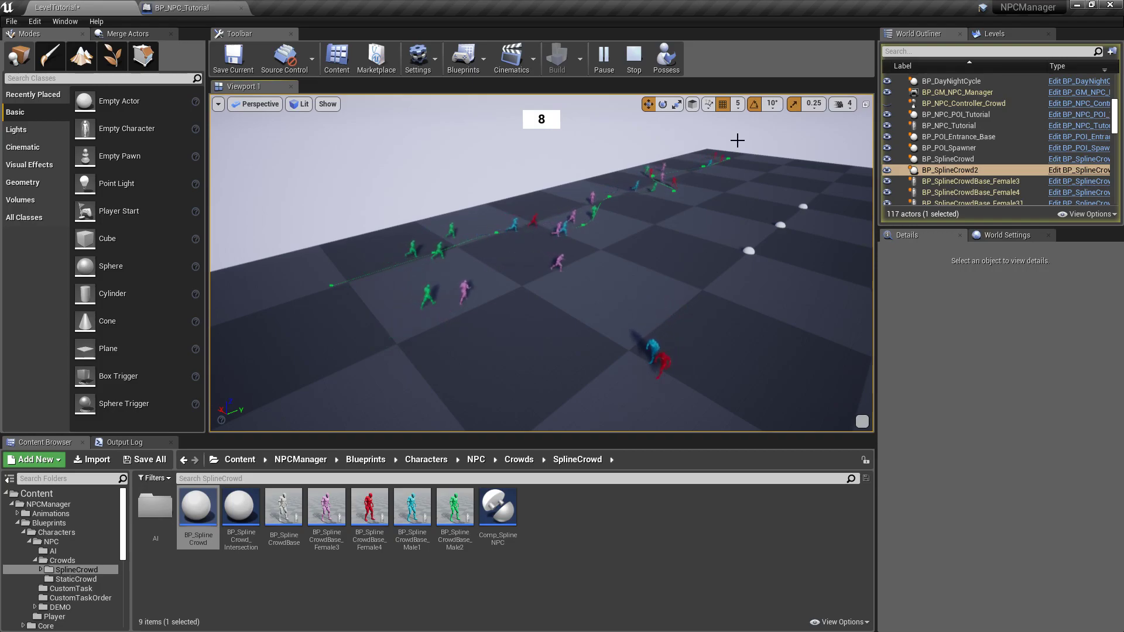
right_click_drag(724, 215, 602, 319)
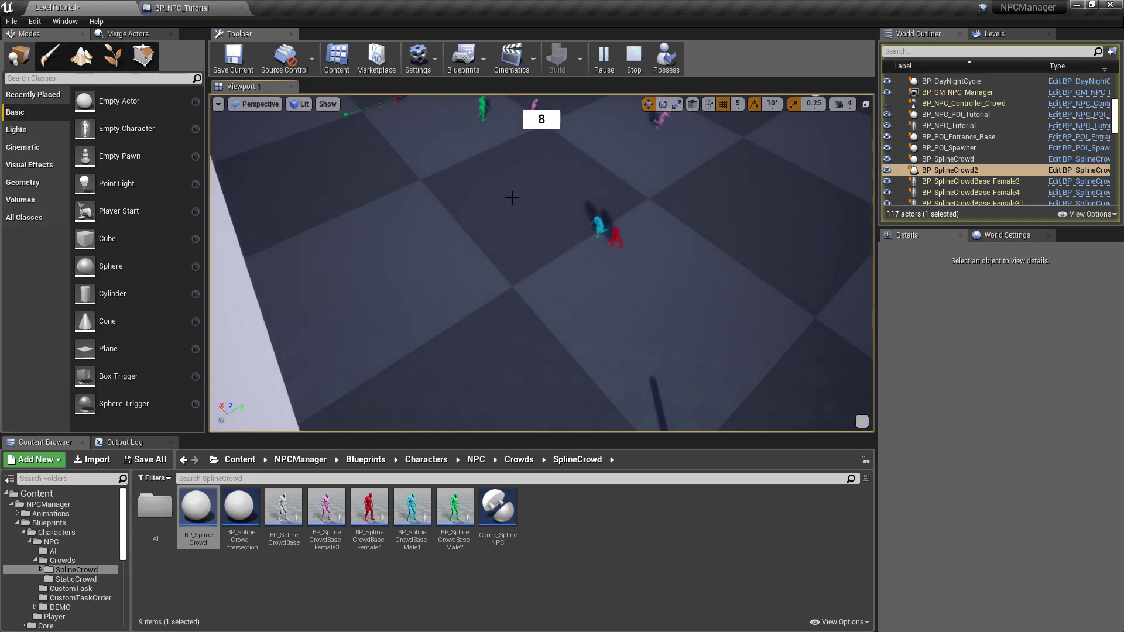
right_click_drag(512, 198, 511, 140)
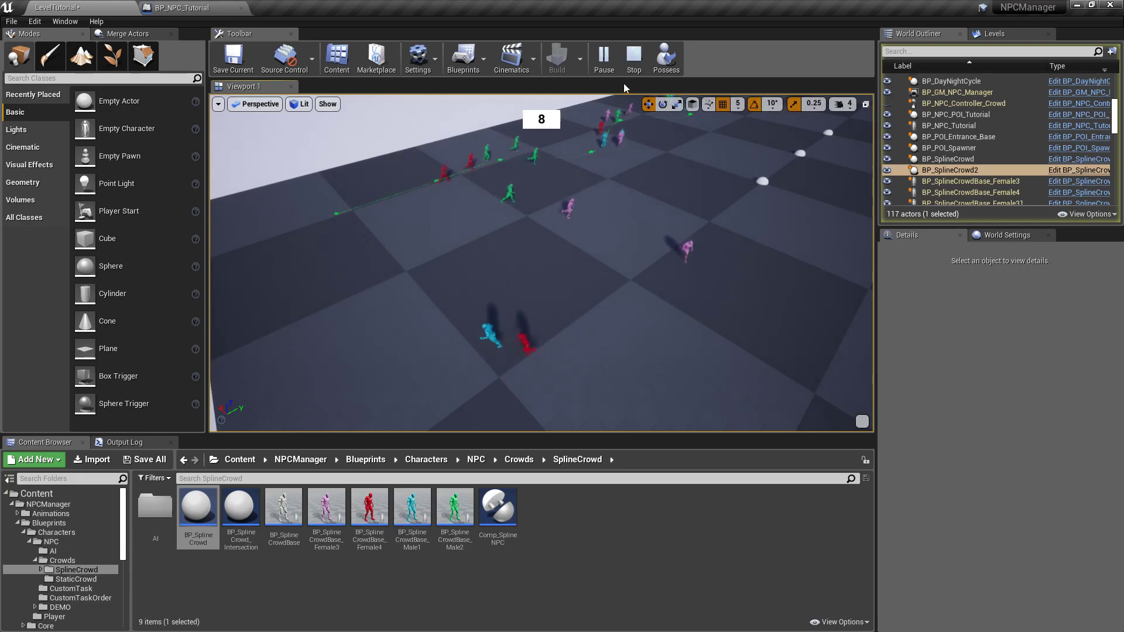
left_click(634, 56)
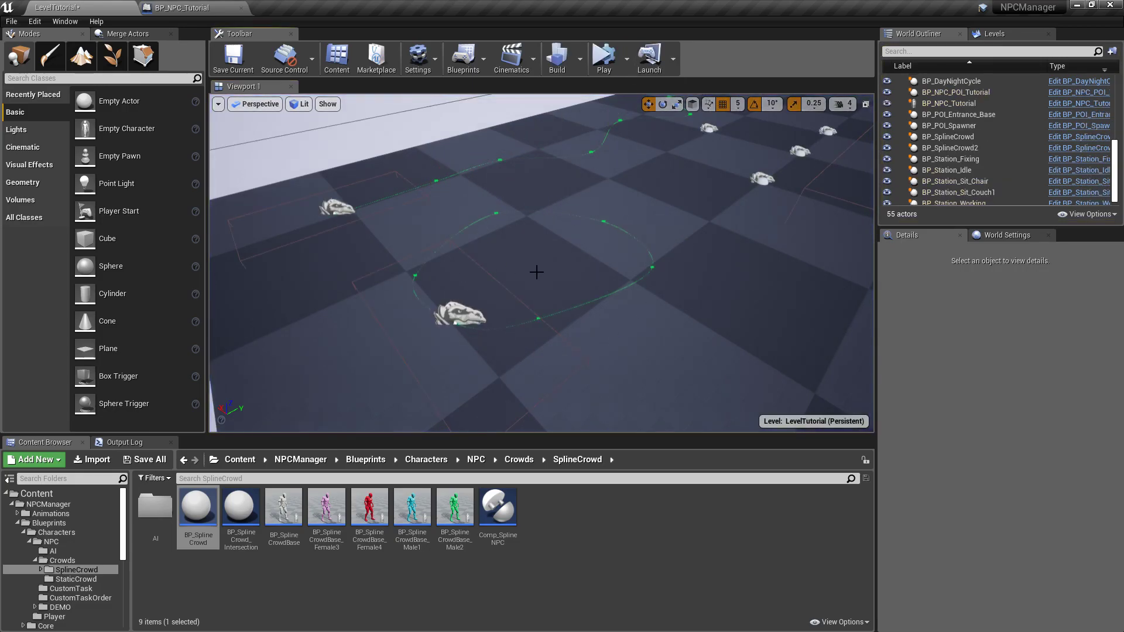
- Delete the closed-loop BP_SplineCrowd2 actor from the level
left_click(463, 317)
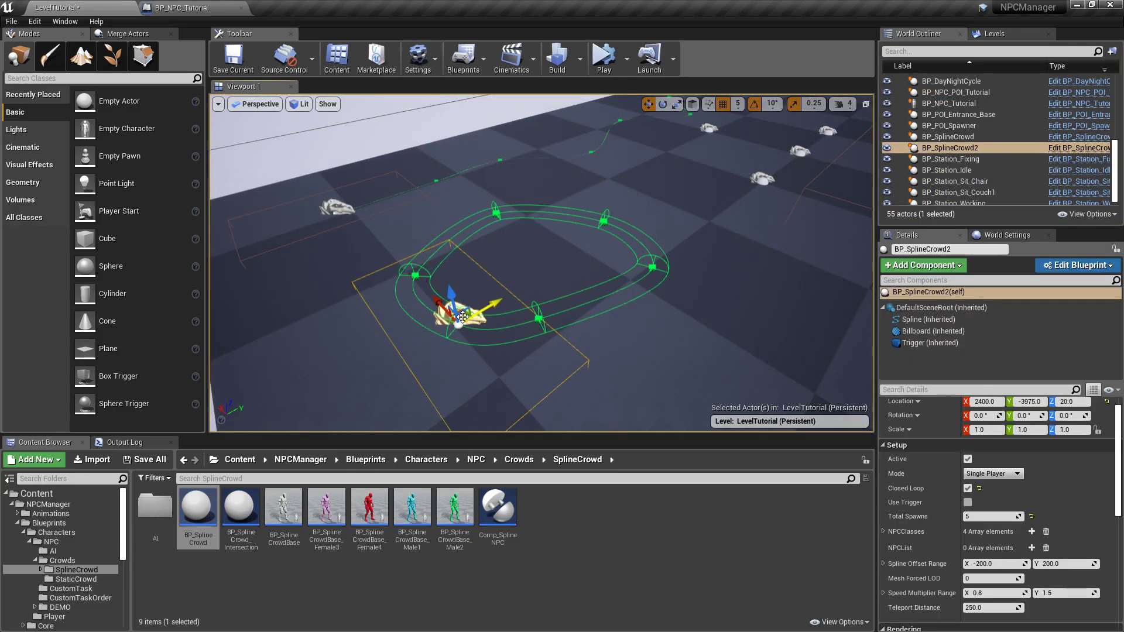
key("Delete")
- Change the wavy BP_SplineCrowd actor's Mode to Multiplayer
left_click(339, 209)
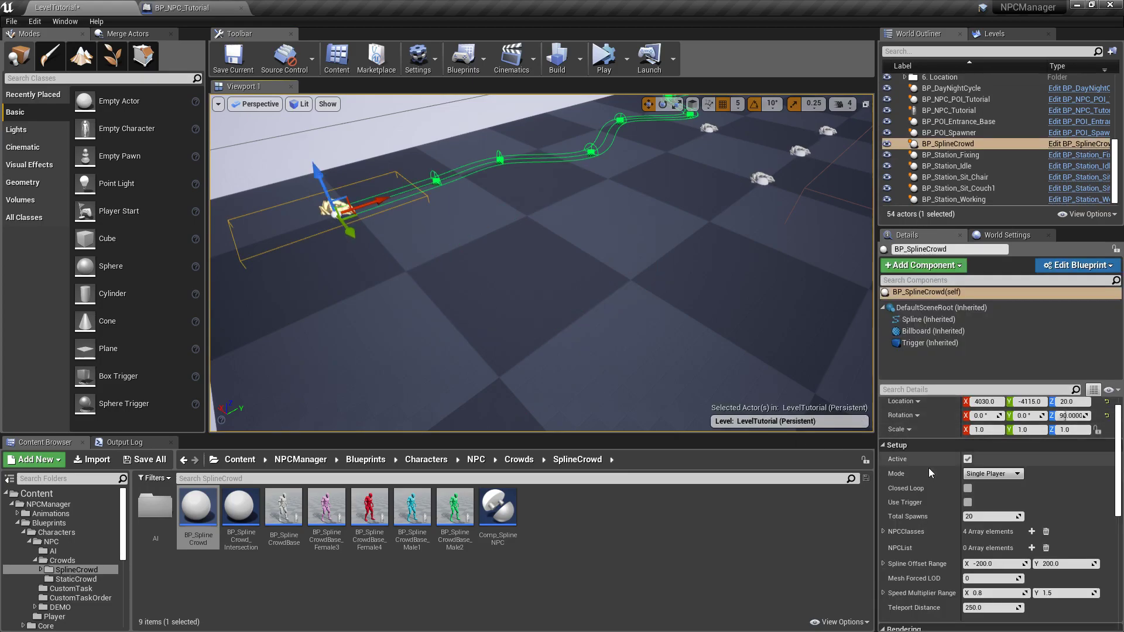
left_click(989, 473)
left_click(987, 483)
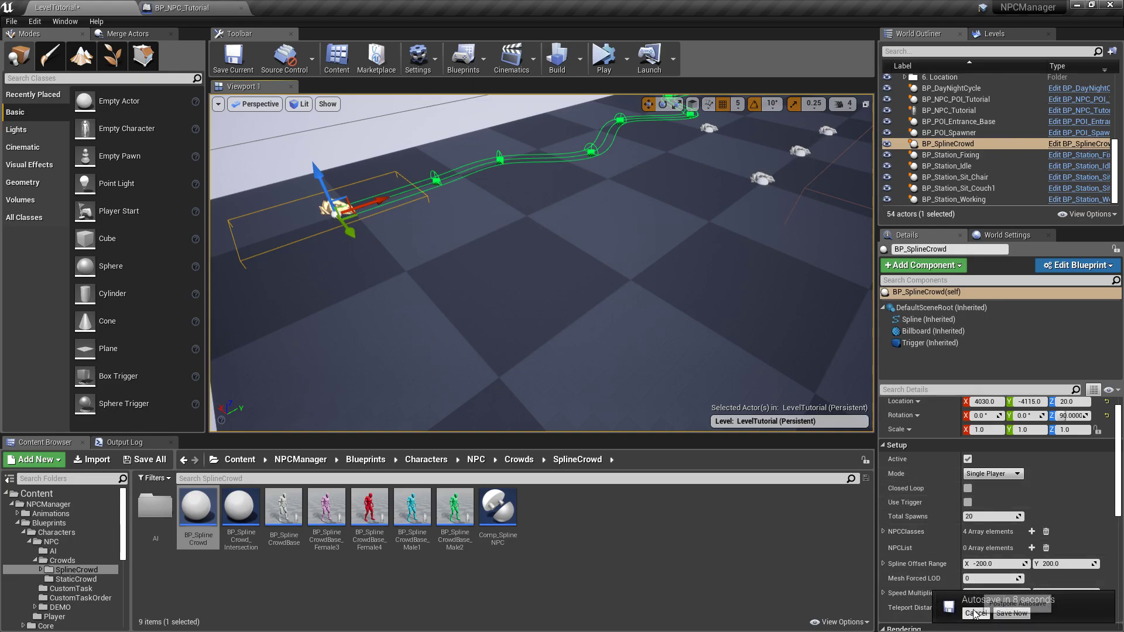
left_click(993, 473)
left_click(989, 495)
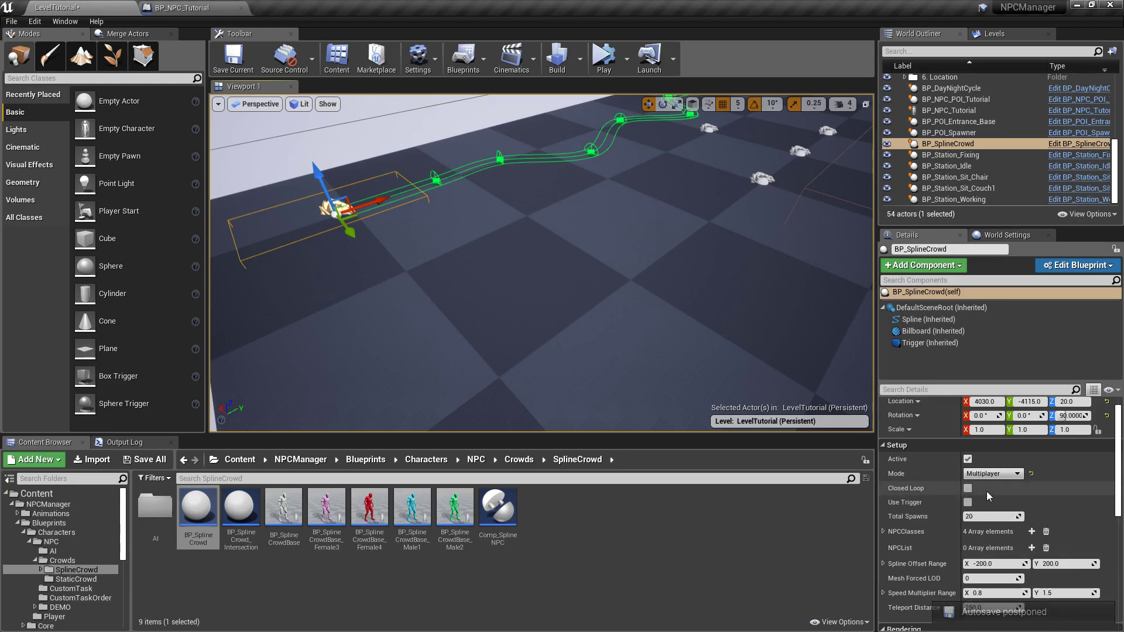
- Simulate the level to watch the wavy spline crowd run in Multiplayer mode, and stop the simulation
left_click(604, 58)
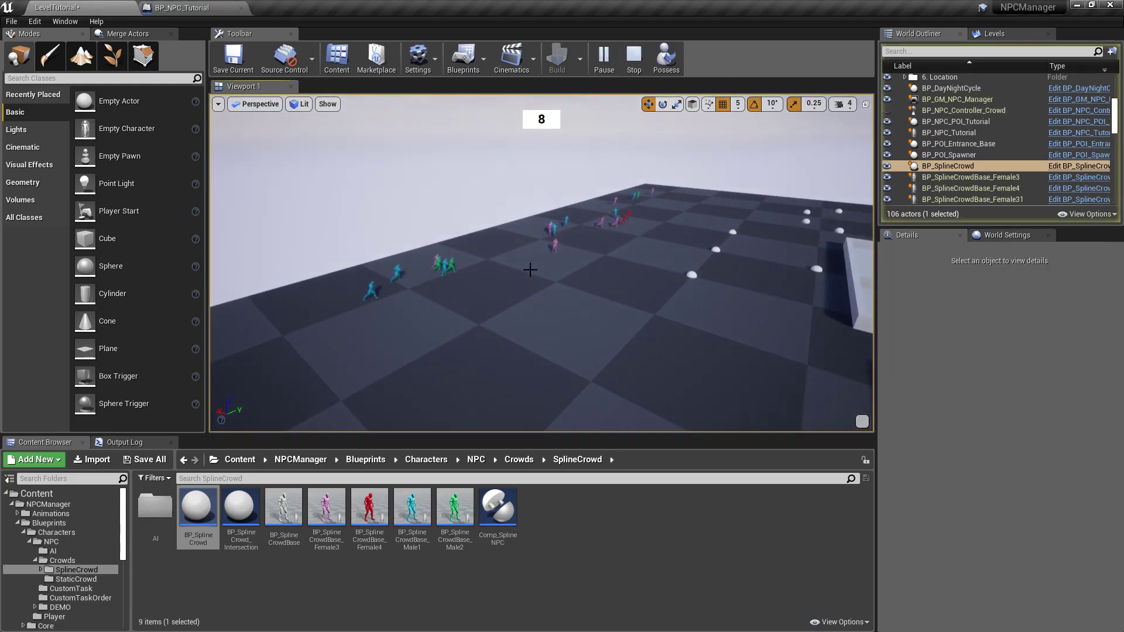
right_click_drag(530, 270, 458, 293)
key("w")
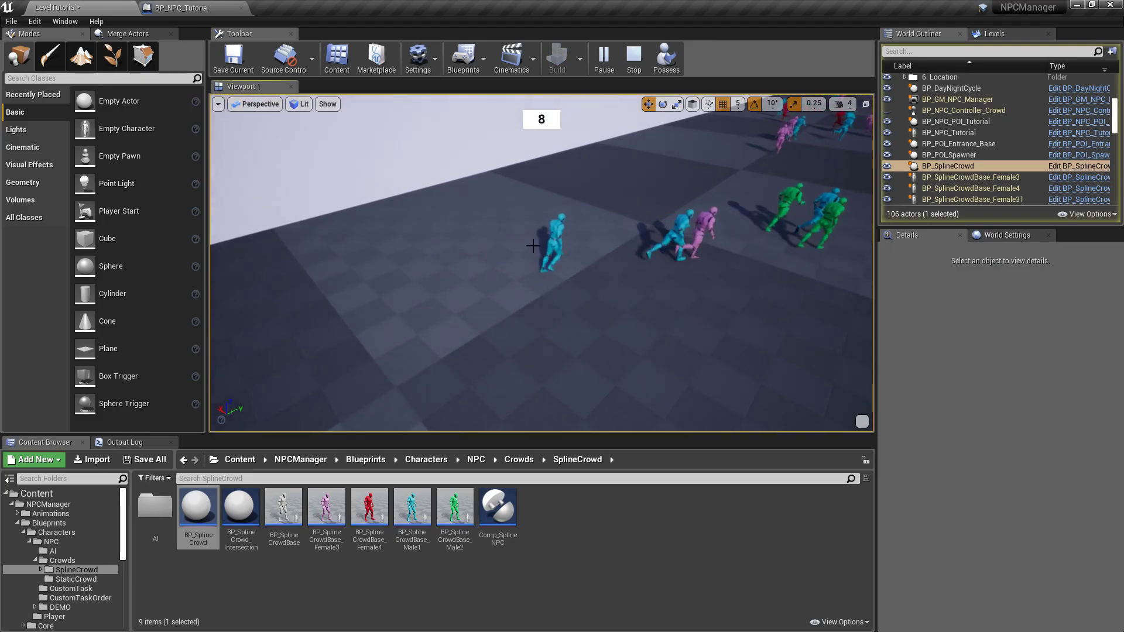
left_click(638, 60)
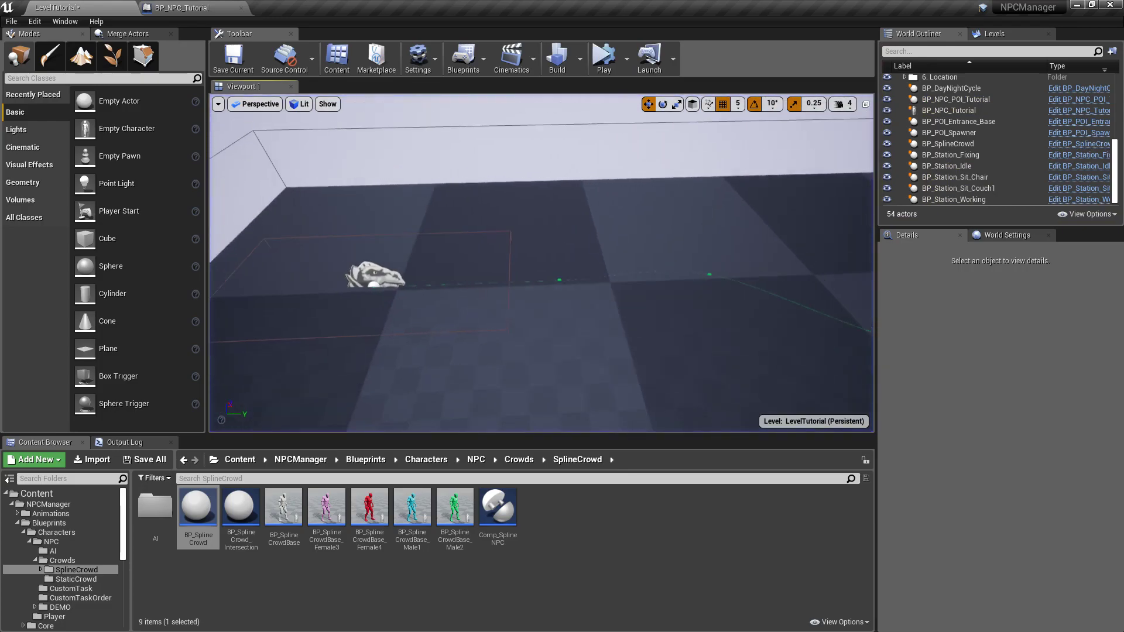
- Set the wavy BP_SplineCrowd actor's Mode back to Single Player and review the description of the Multiplayer option
left_click(427, 274)
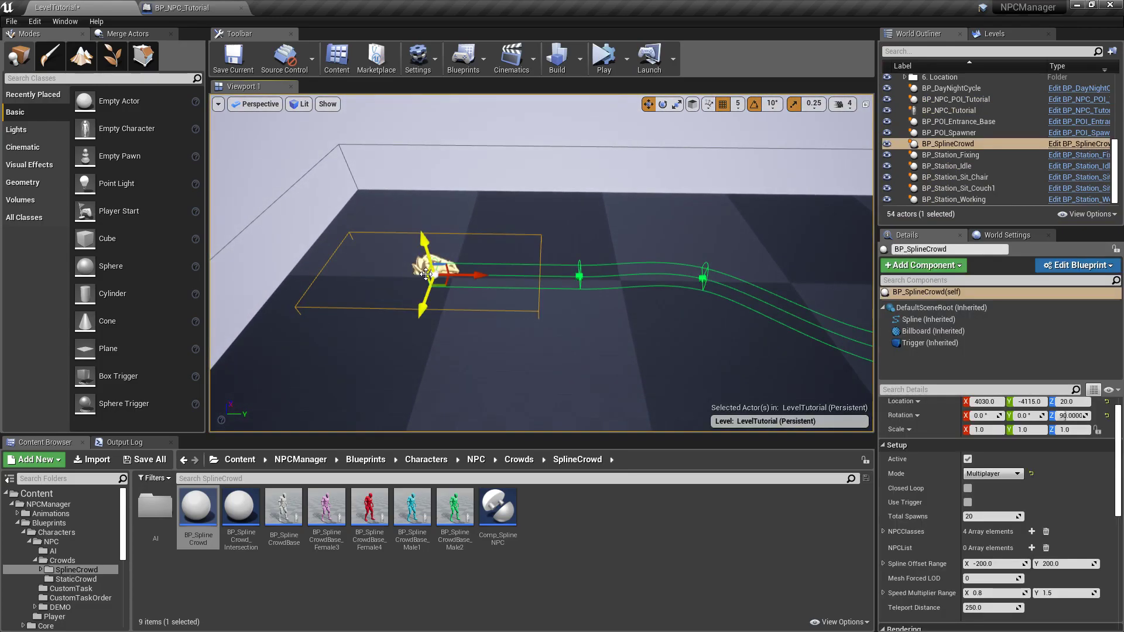
mouse_move(536, 193)
right_mouse_down()
mouse_move(673, 205)
mouse_move(544, 228)
mouse_move(638, 217)
mouse_move(653, 173)
mouse_move(673, 194)
mouse_move(667, 170)
mouse_move(518, 206)
right_mouse_up()
key("s")
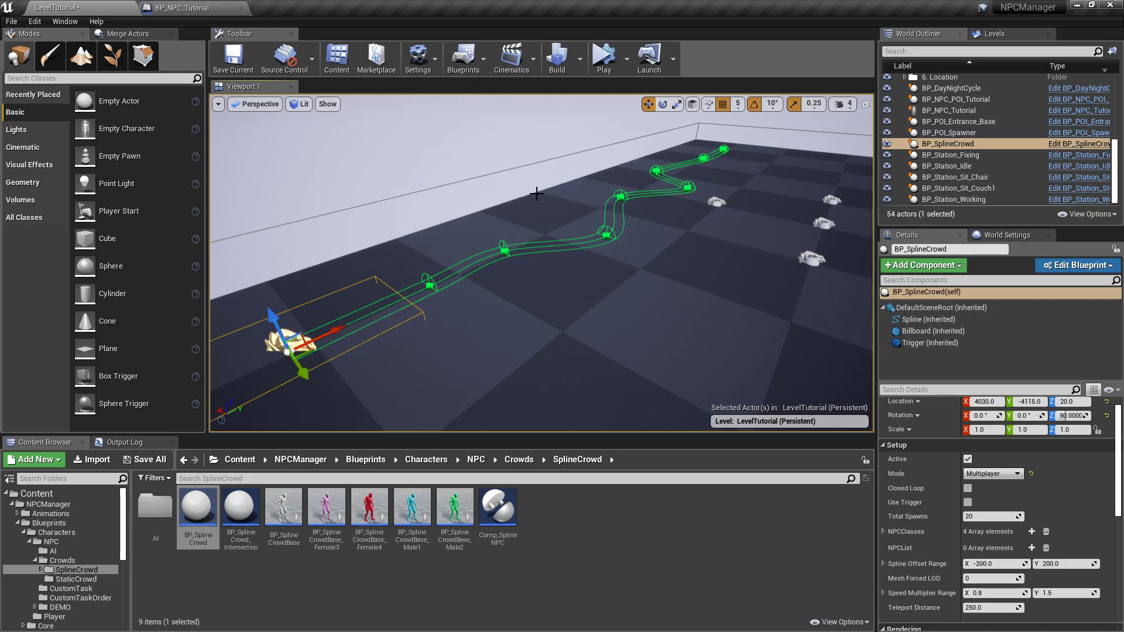
left_click(994, 474)
left_click(994, 483)
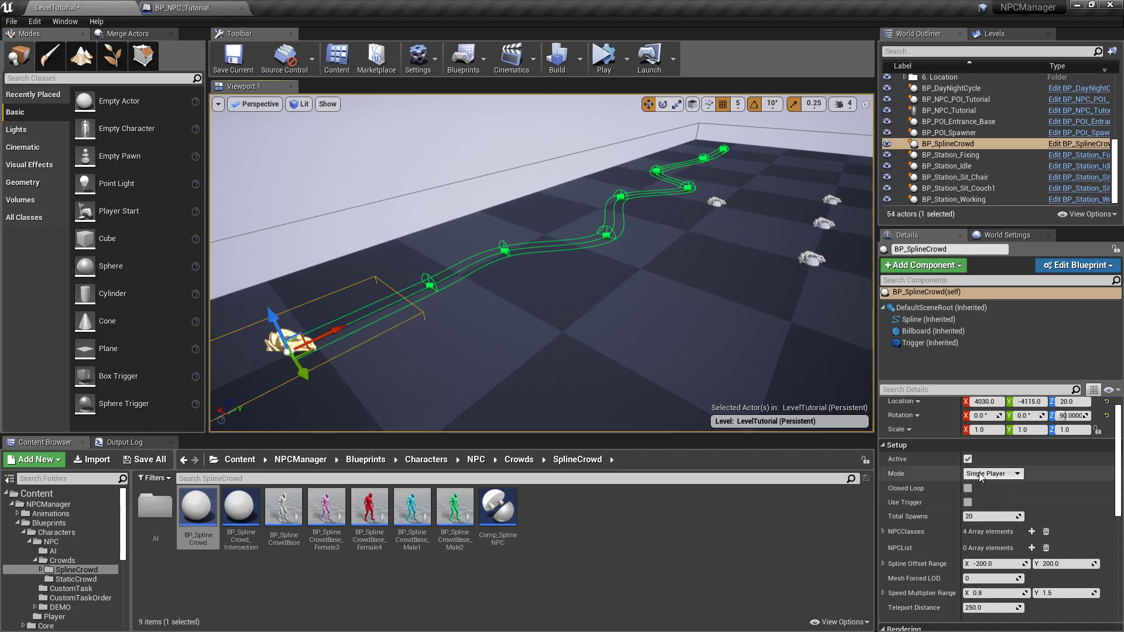
left_click(992, 474)
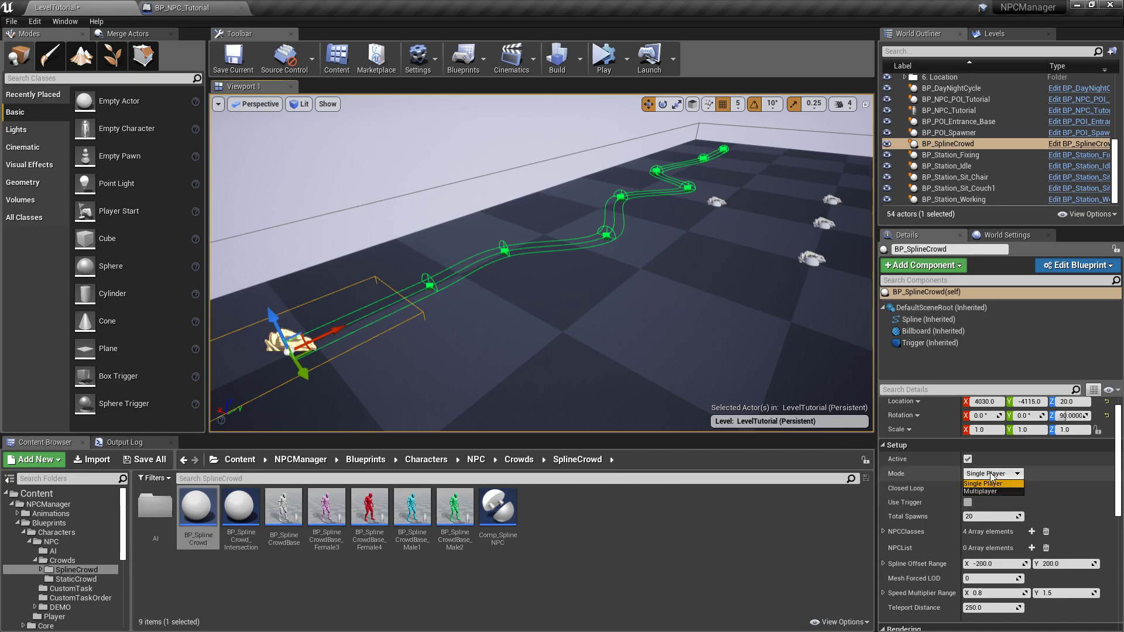
left_click(994, 484)
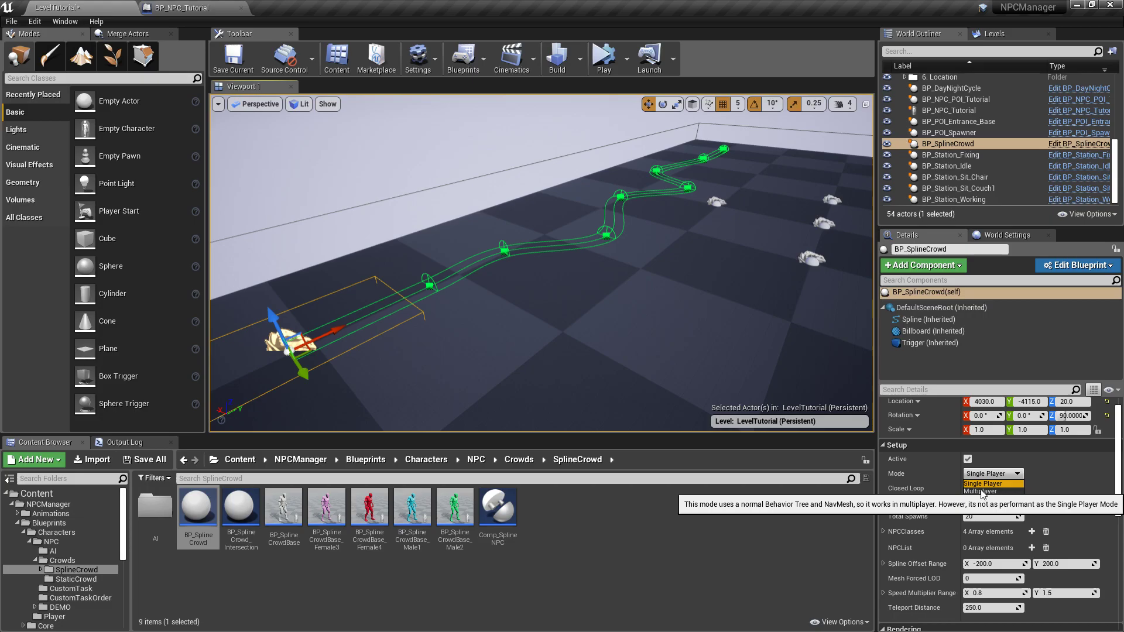